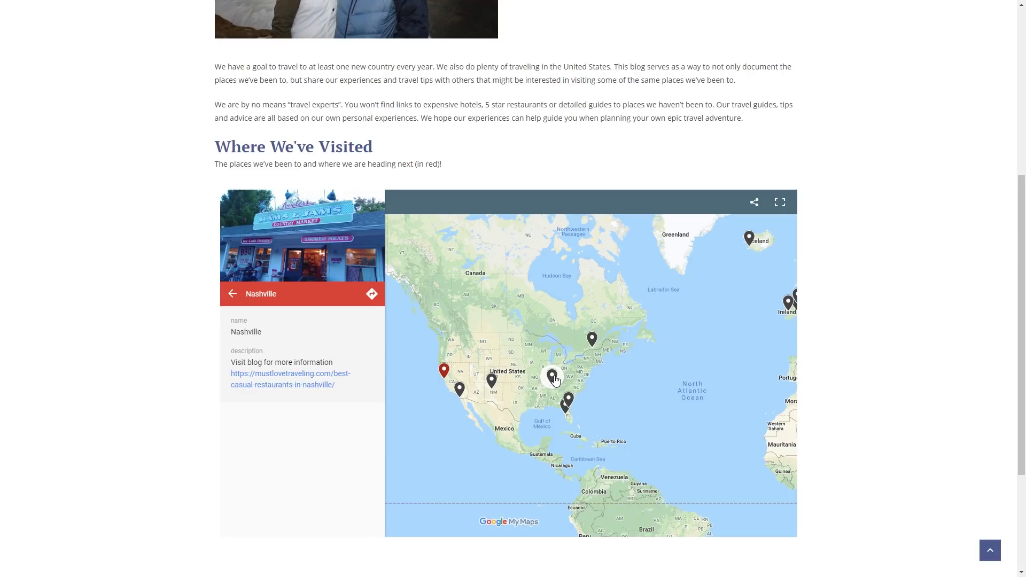
Step: Examine the details of several marked places, including Montreal, San Diego and Nashville, on the embedded Where We've Visited map
left_click(591, 346)
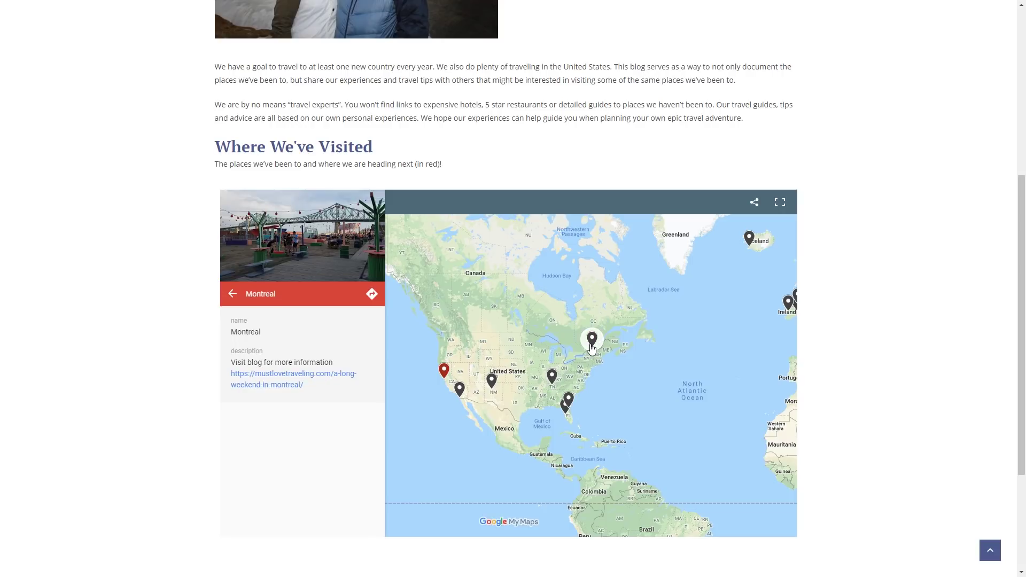
left_click(460, 393)
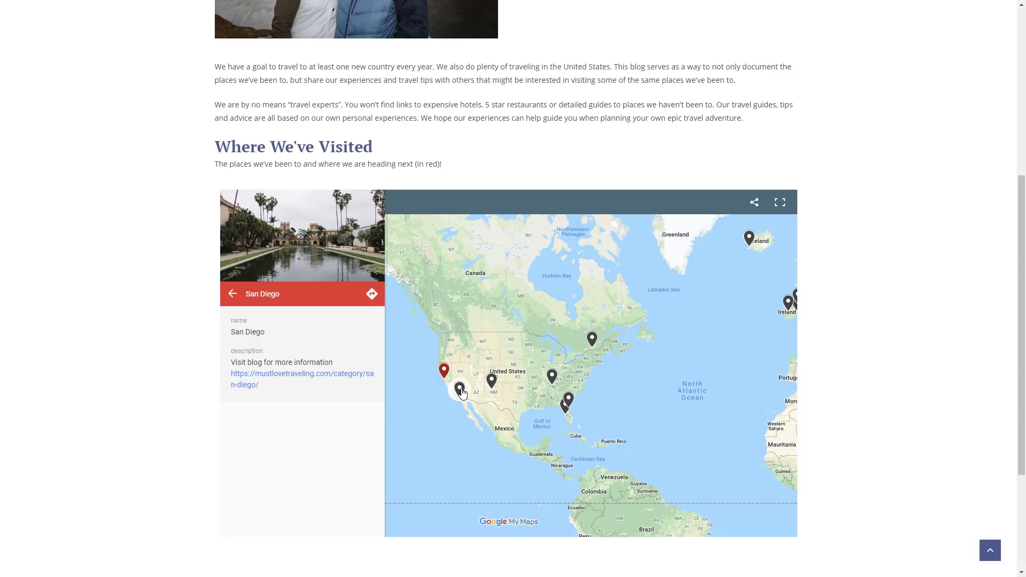
left_click_drag(659, 388, 599, 403)
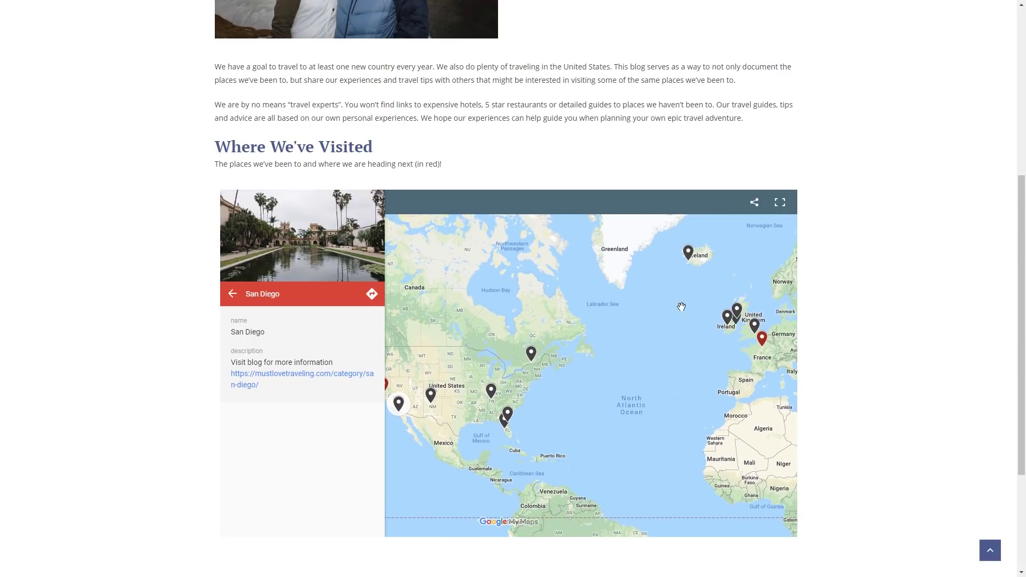
left_click(727, 320)
left_click(738, 310)
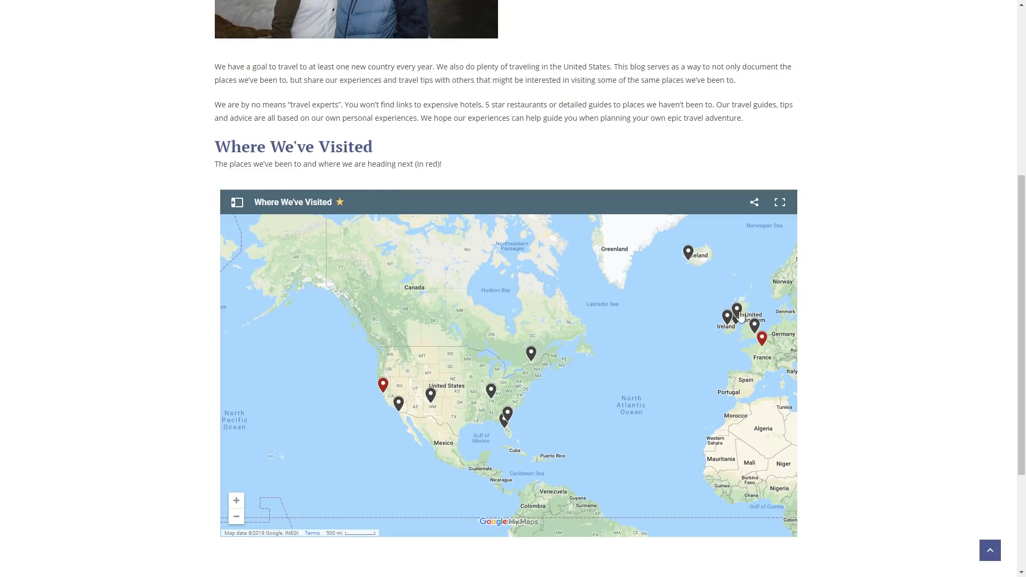
left_click(492, 401)
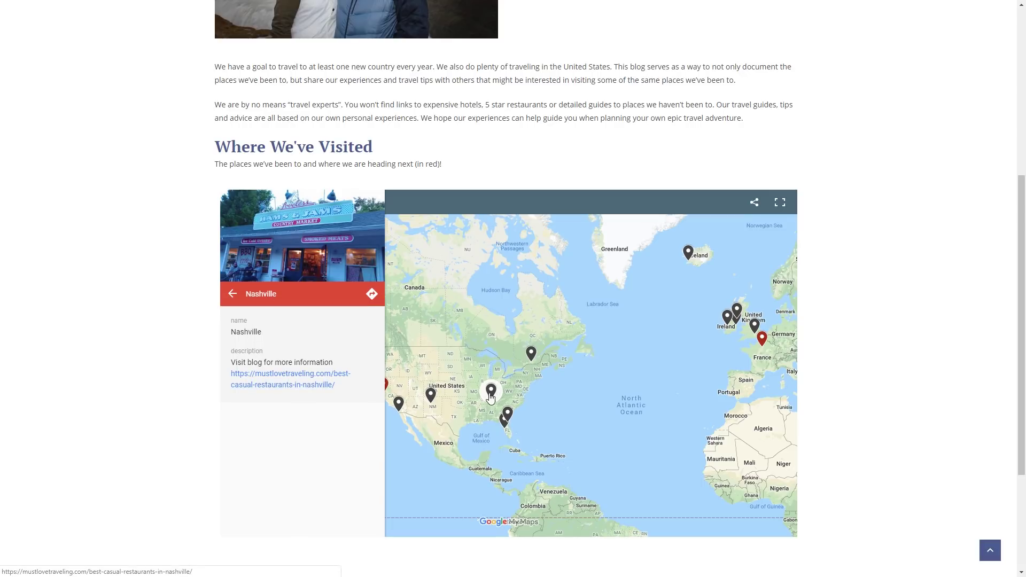
left_click_drag(612, 415, 598, 387)
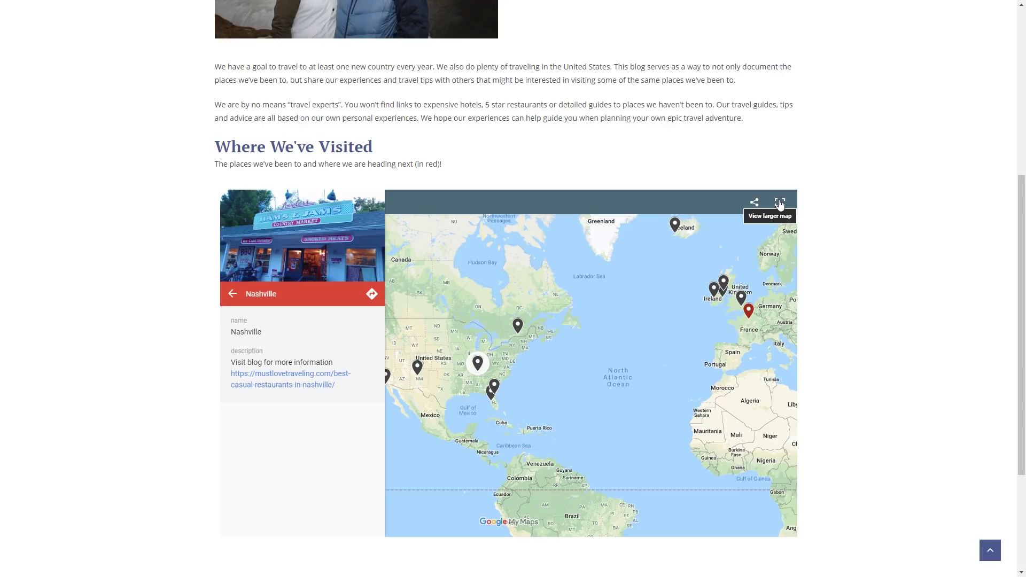
left_click(494, 389)
left_click(520, 331)
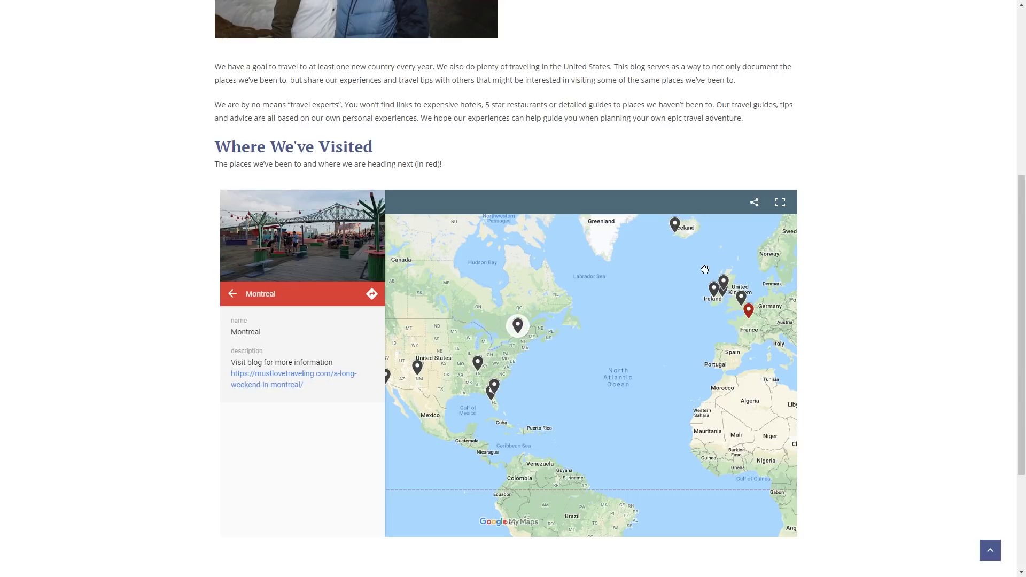
left_click_drag(667, 301, 648, 315)
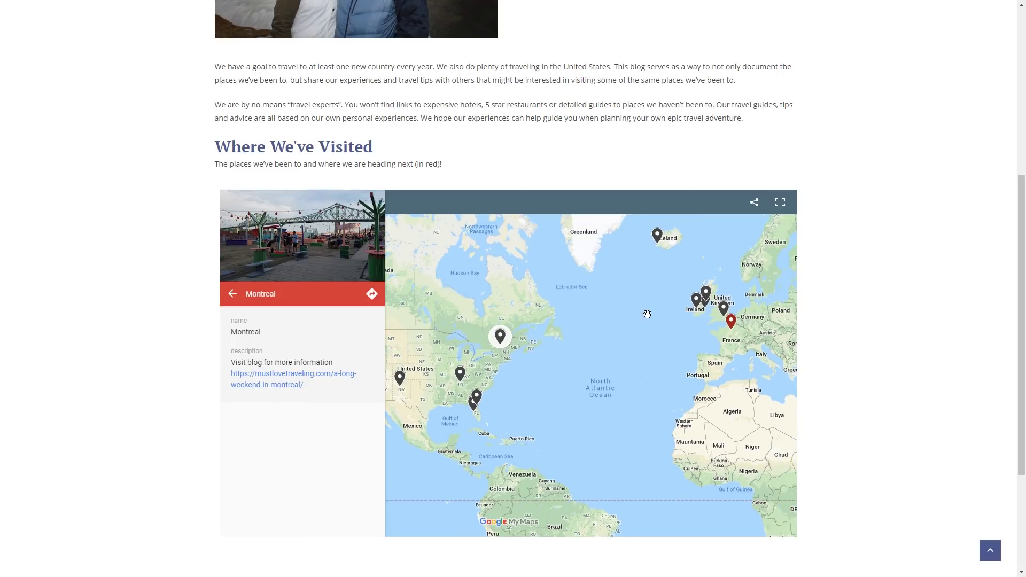
Step: Review the embedded map's list of places and collapse the Places We've Visited layer
left_click(233, 293)
left_click(238, 205)
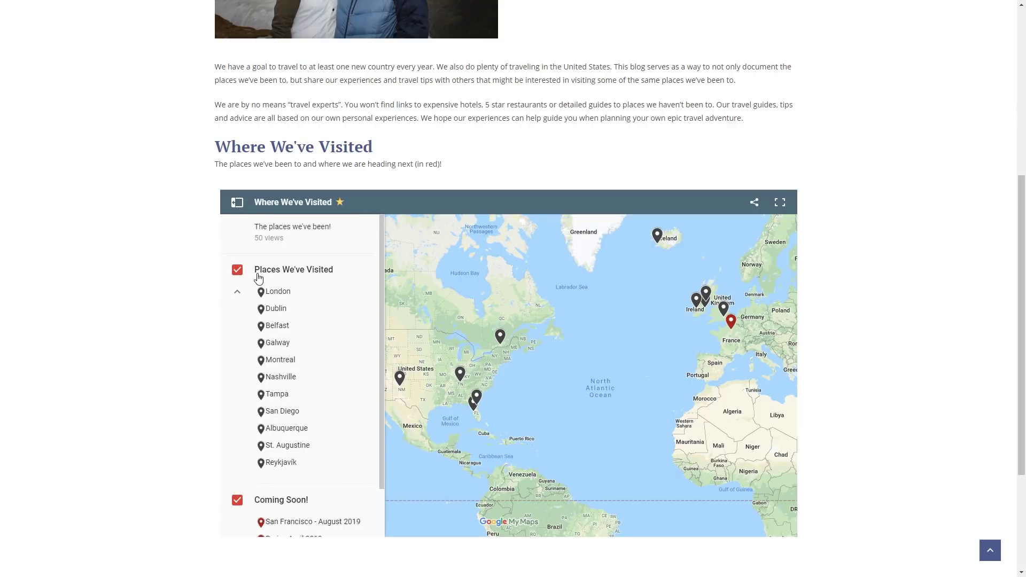
left_click(236, 293)
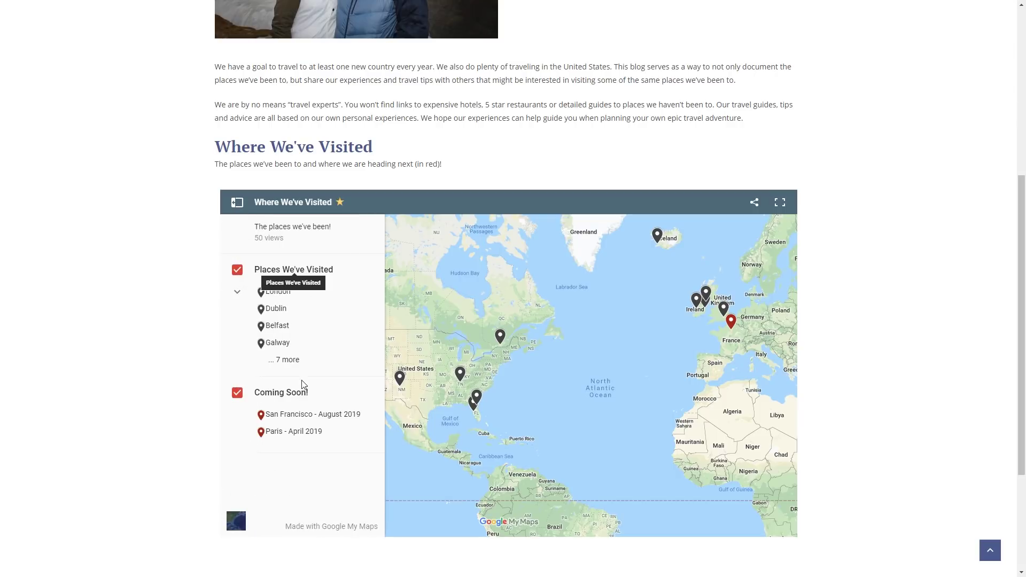
scroll(278, 398, "up", 6)
scroll(278, 398, "down", 6)
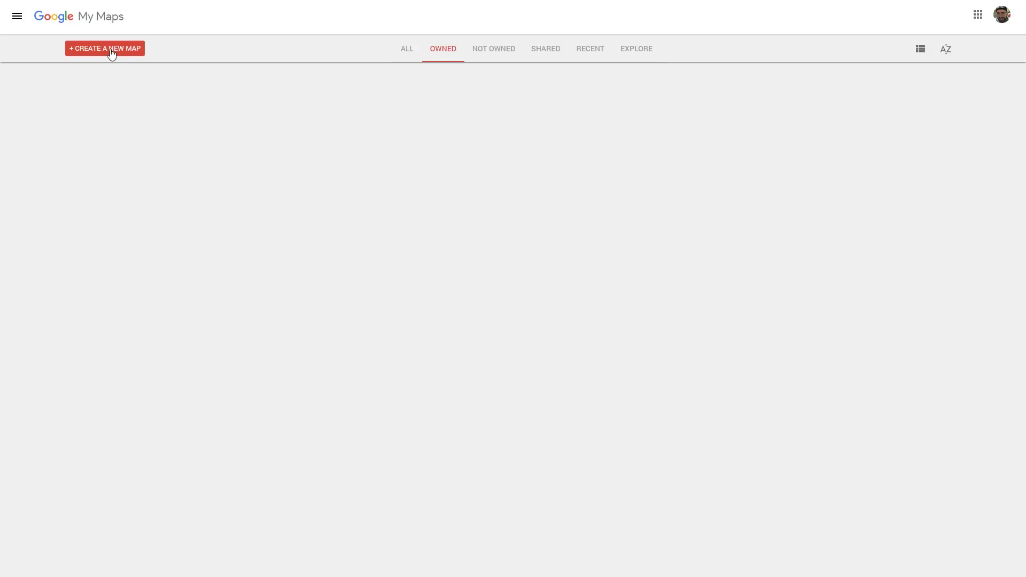
Step: Create a new map in Google My Maps and save its title as Test
left_click(84, 53)
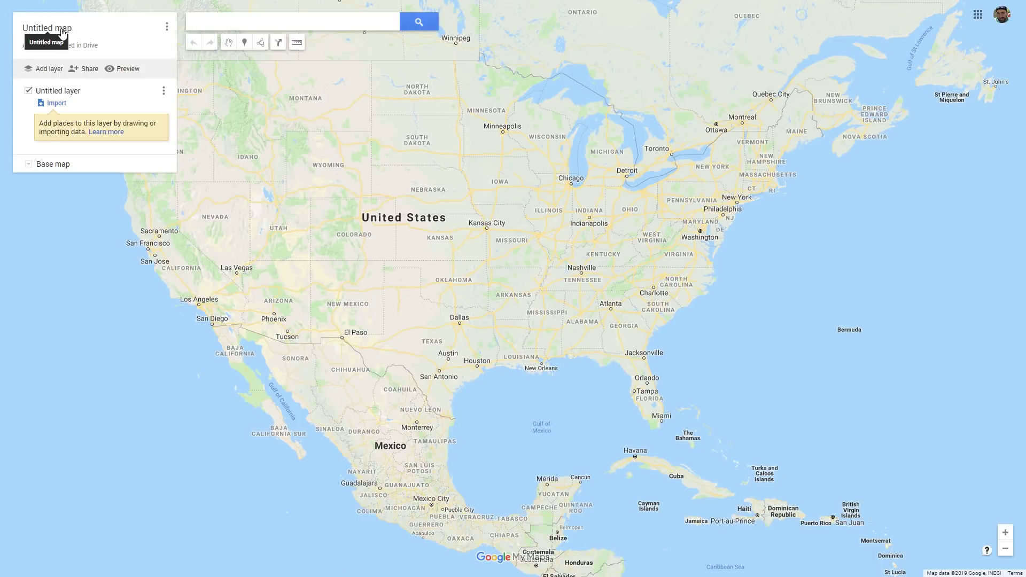
left_click(62, 32)
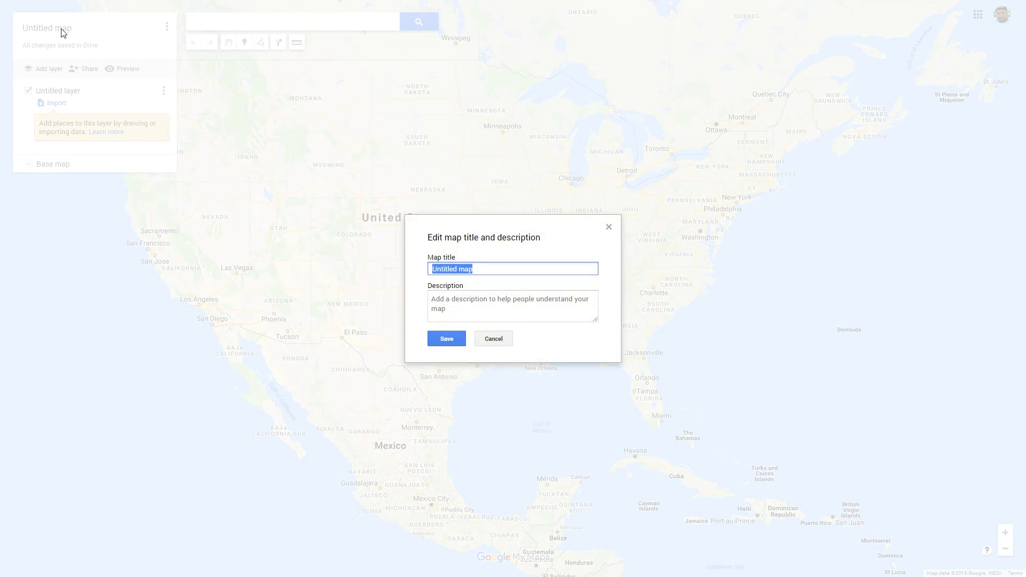
type("Test")
left_click(451, 340)
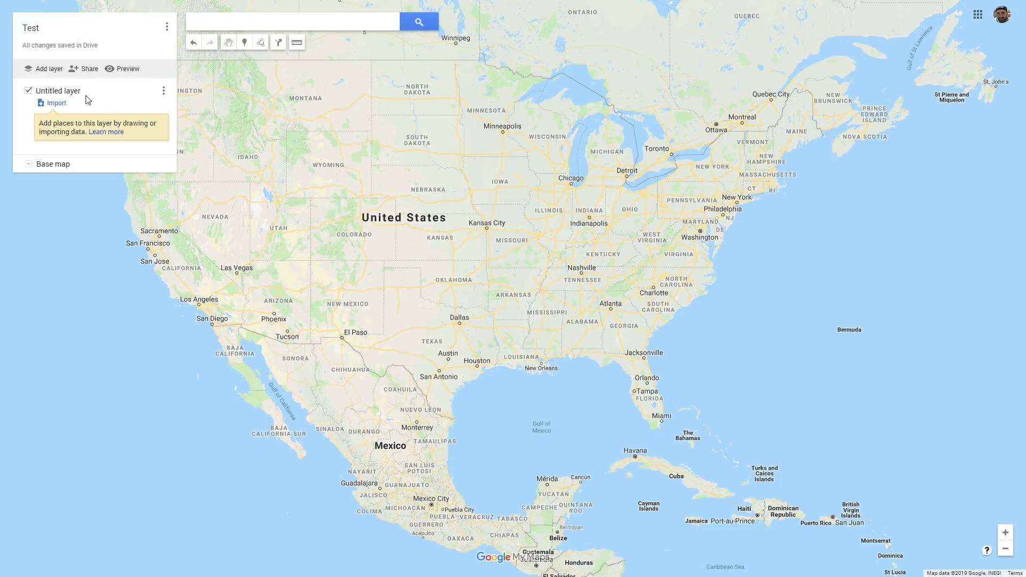
Step: Rename the untitled layer as Test Layer 1
left_click(51, 95)
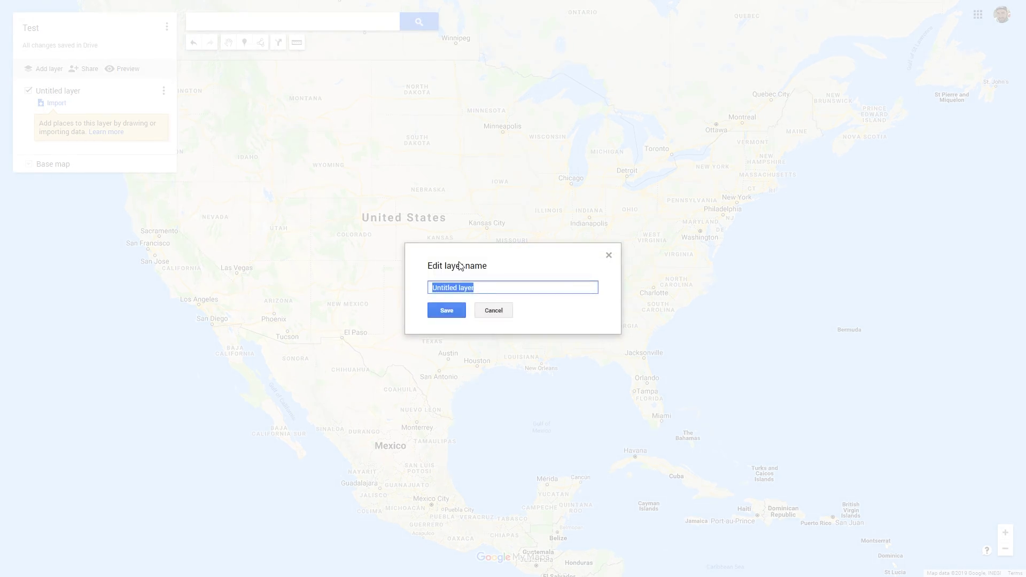
type("Test Layer 1")
left_click(446, 309)
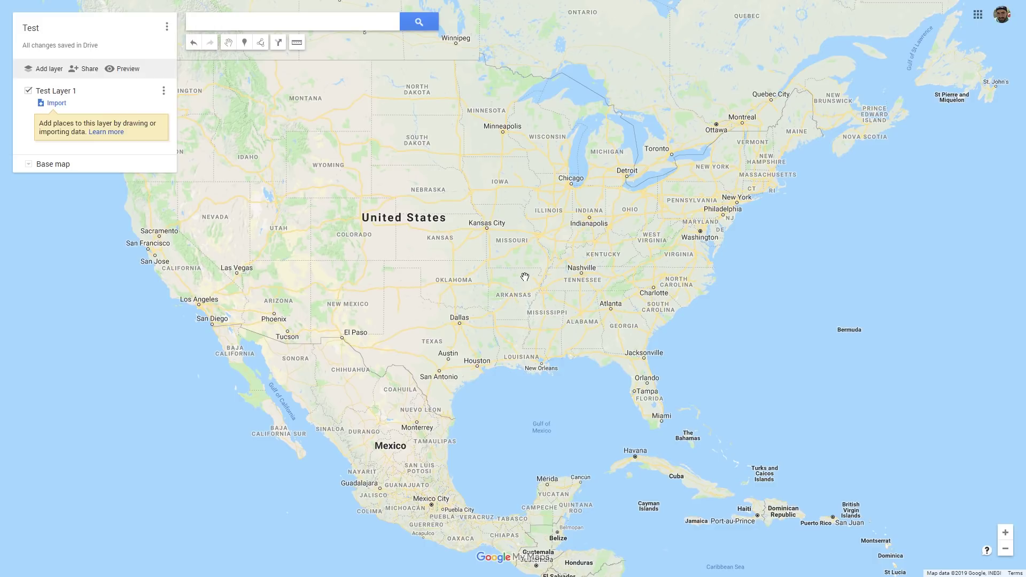
key("ctrl+z")
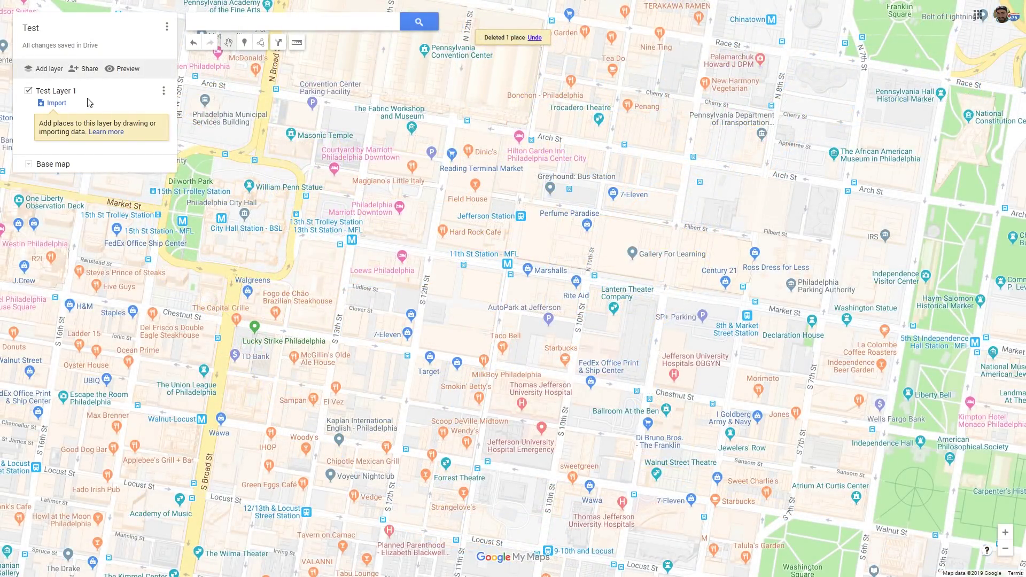
Step: Add a marker in Philadelphia at the intersection of N Broad St and Race St
left_click(246, 46)
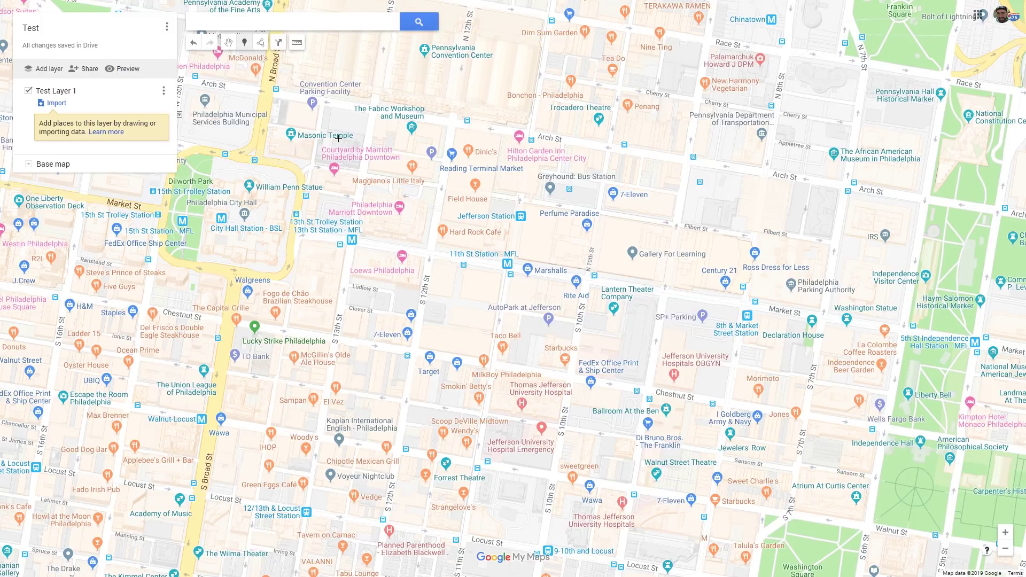
left_click_drag(278, 200, 702, 253)
left_click_drag(715, 26, 645, 156)
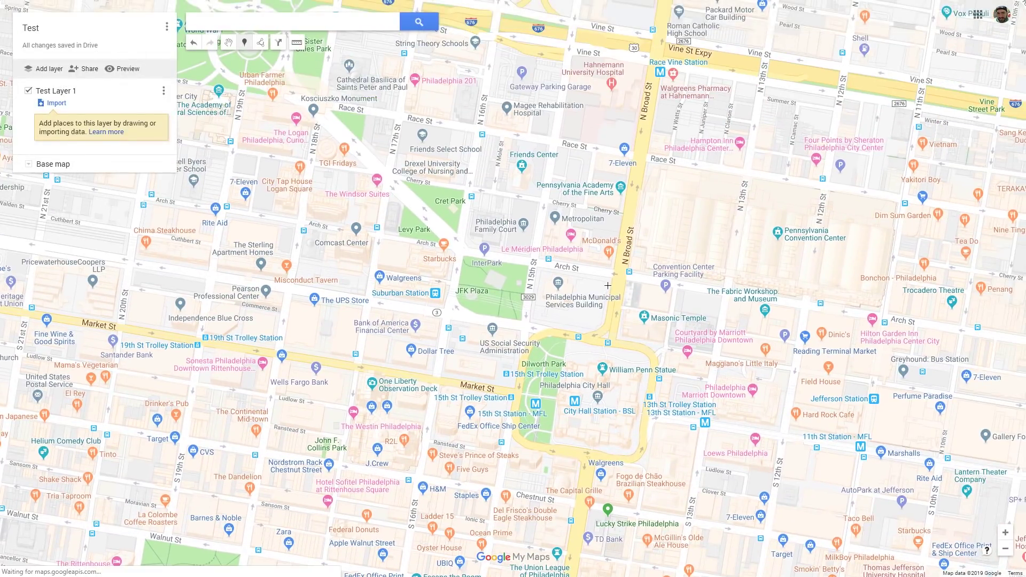
left_click(641, 153)
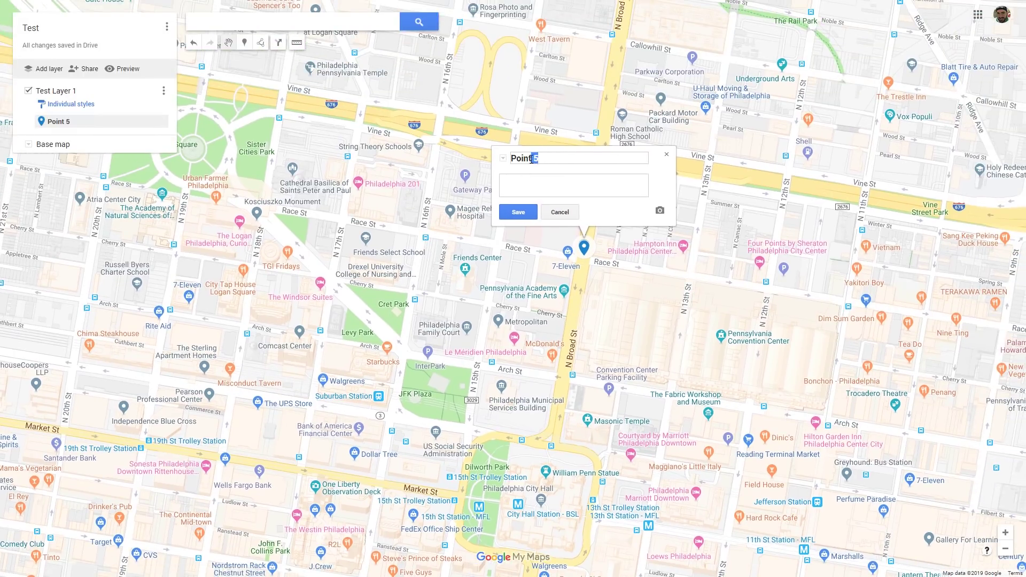
Step: Name the new marker Marker 1, give it the description Test, and save it
type("Marker")
type("Test")
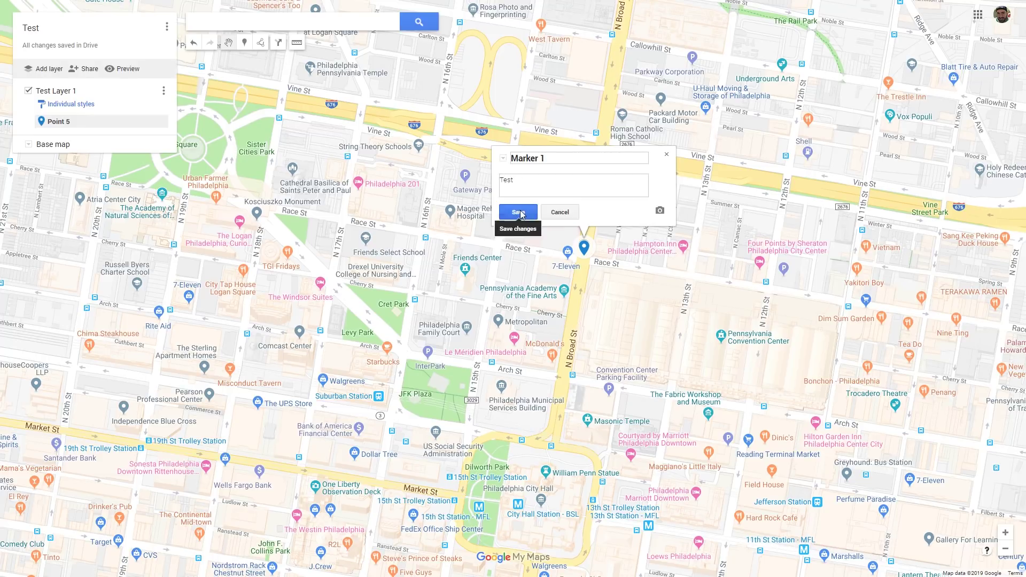
left_click(519, 212)
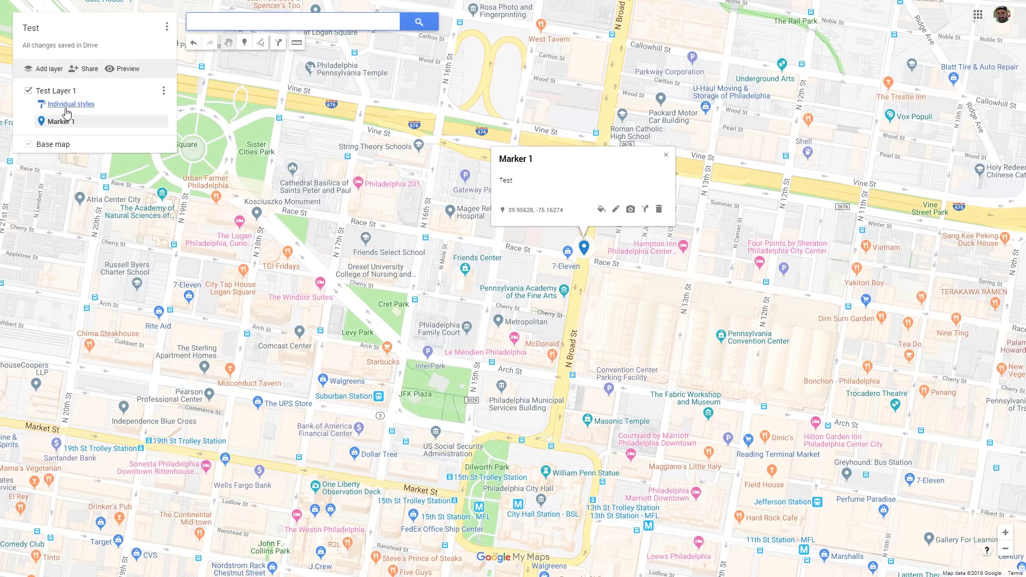
Step: Try olive and orange for Marker 1, and set its colour to black
mouse_move(75, 124)
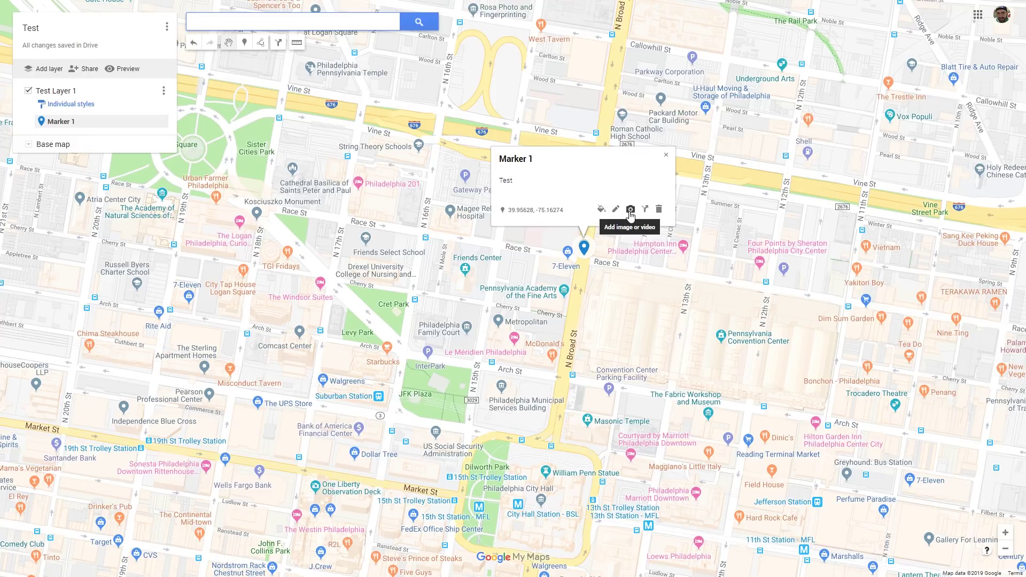
left_click(601, 209)
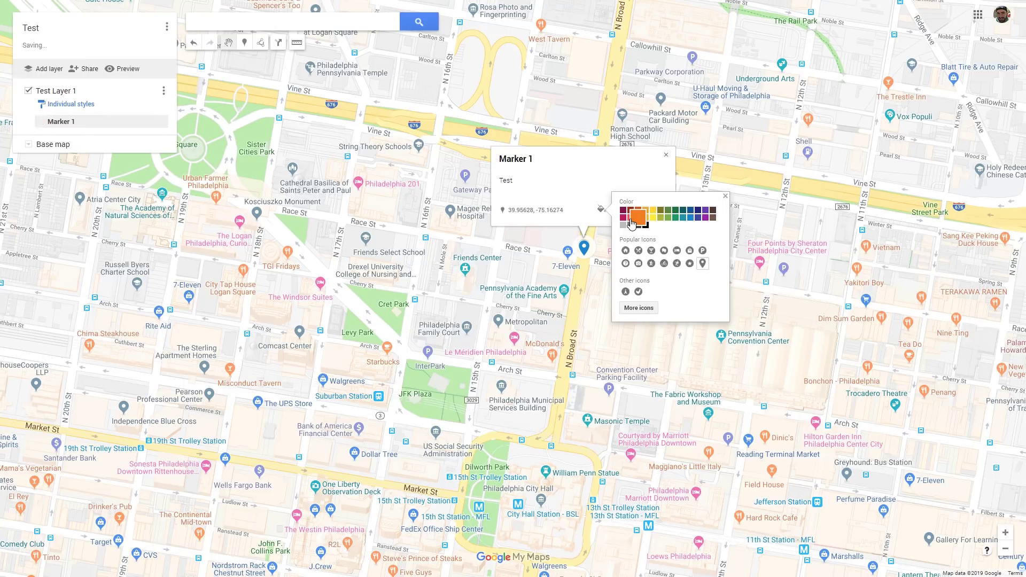
left_click(661, 210)
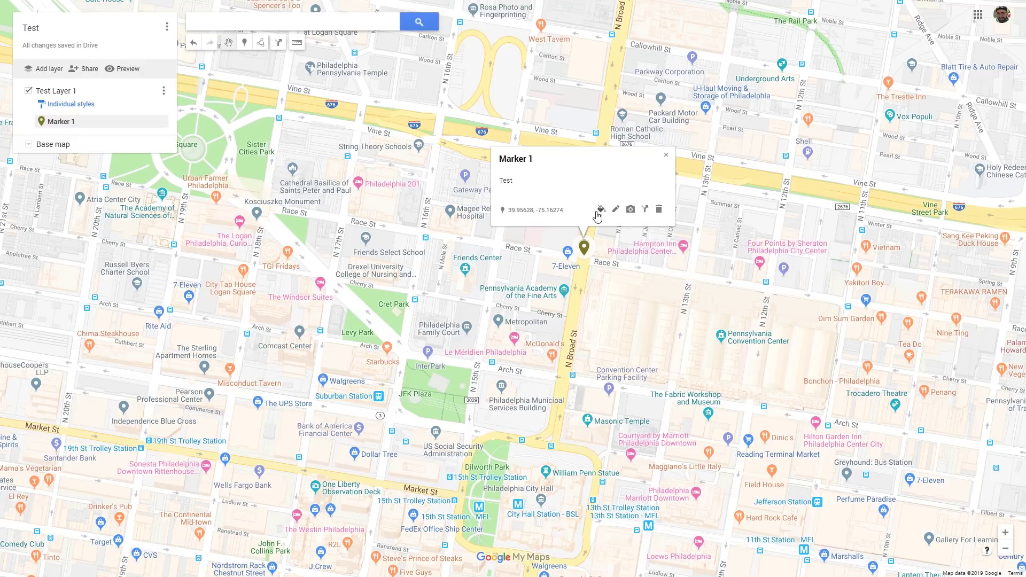
left_click(601, 210)
left_click(638, 216)
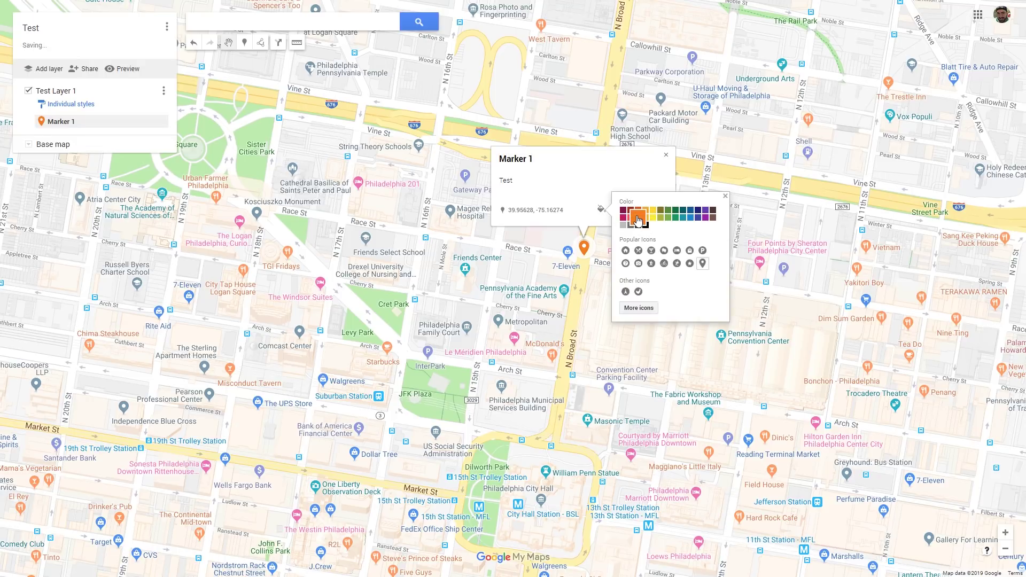
left_click(648, 229)
Step: Change Marker 1's icon to the skull from the Crisis icon group
left_click(639, 309)
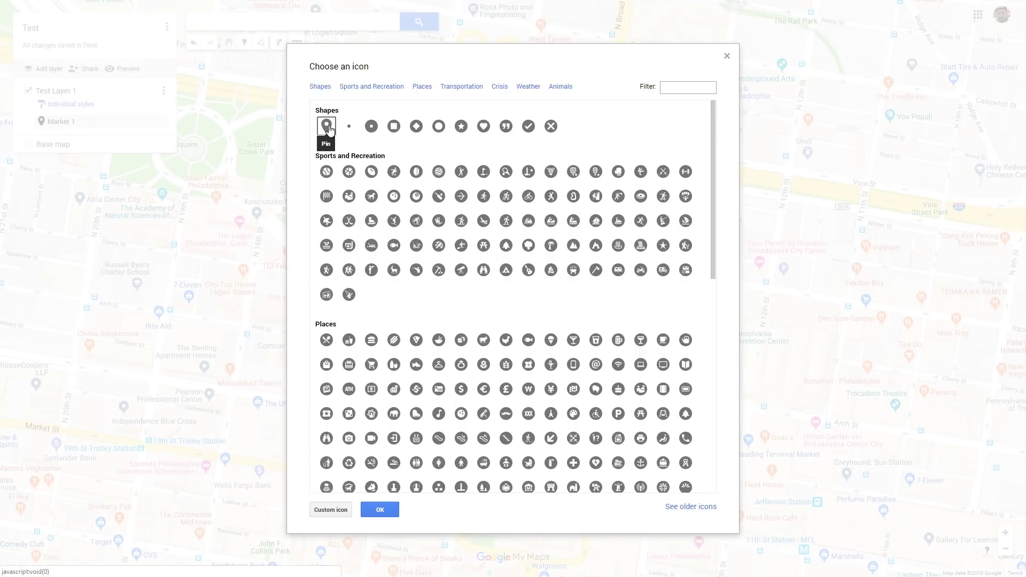
left_click(465, 131)
scroll(484, 203, "down", 8)
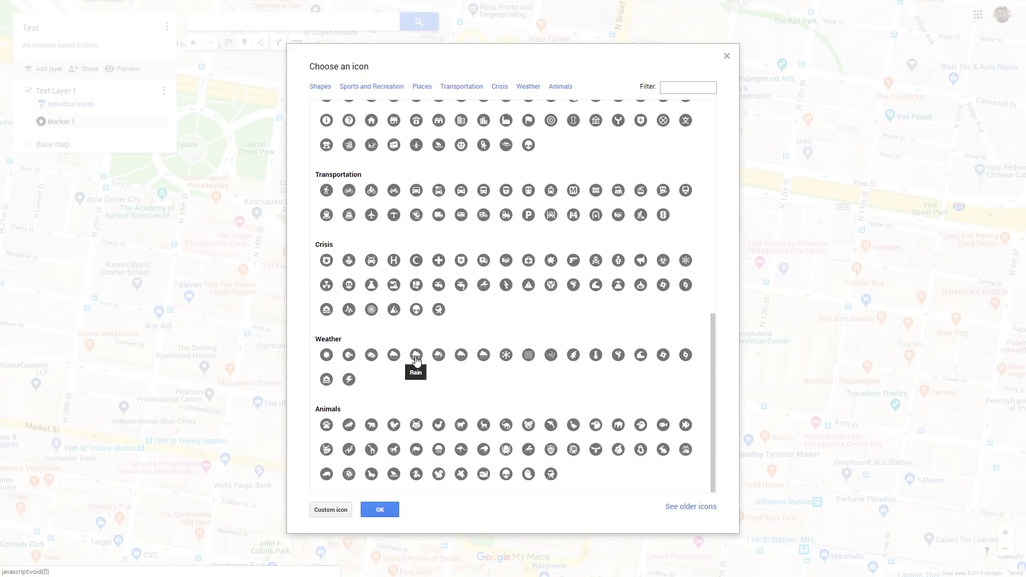
left_click(416, 310)
left_click(382, 510)
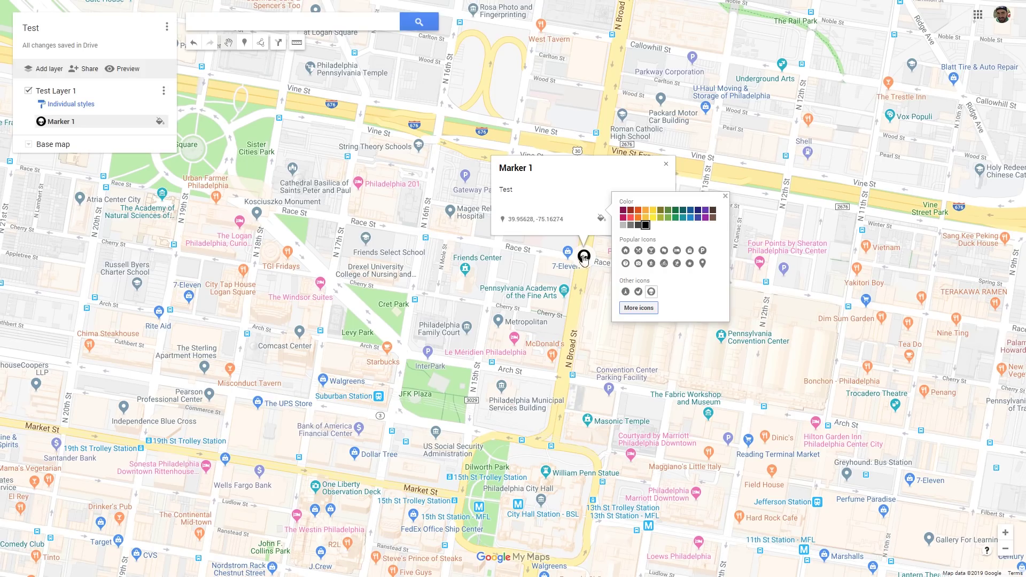
scroll(584, 260, "down", 3)
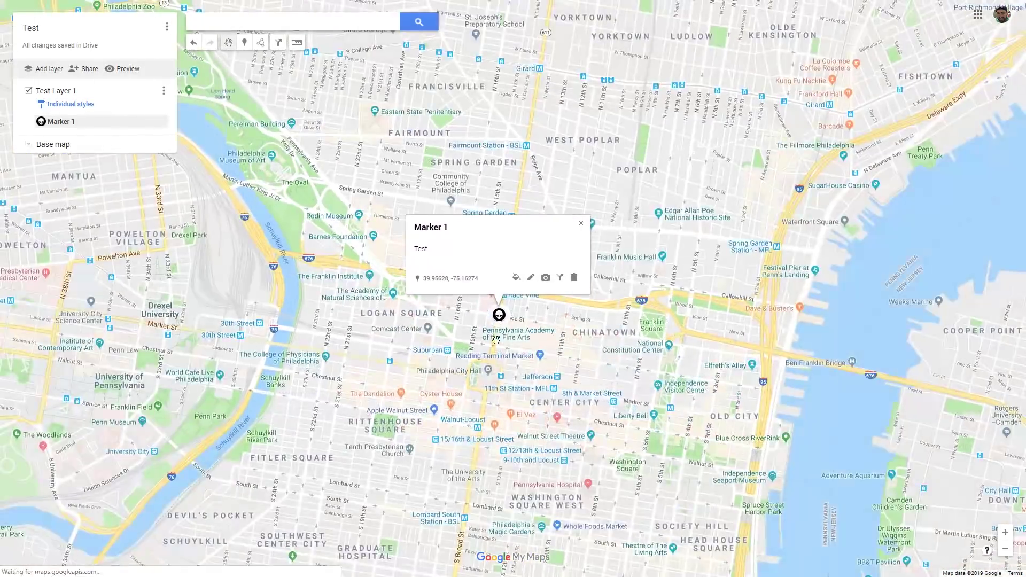
scroll(486, 377, "down", 2)
scroll(487, 377, "up", 3)
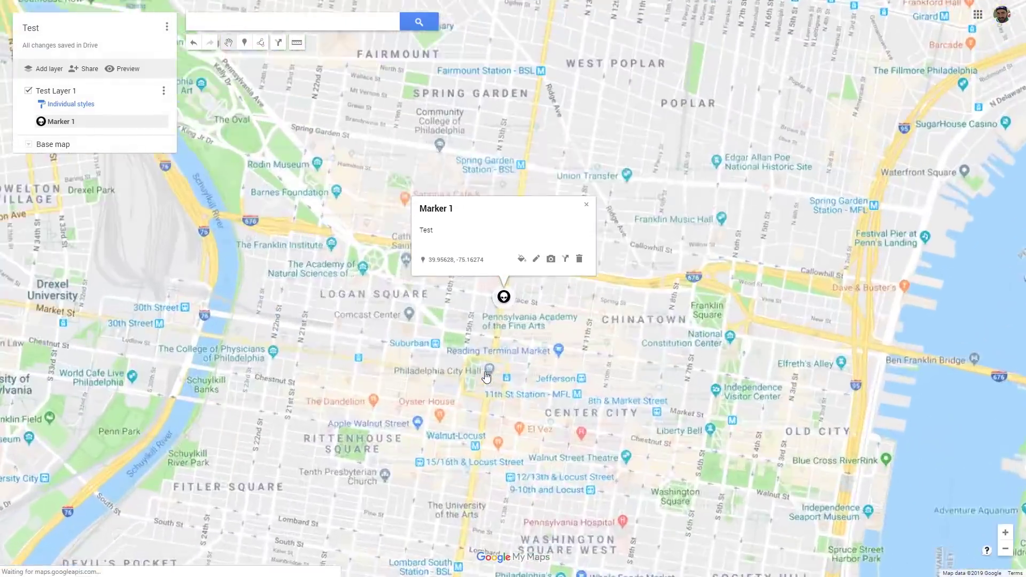
scroll(495, 296, "up", 3)
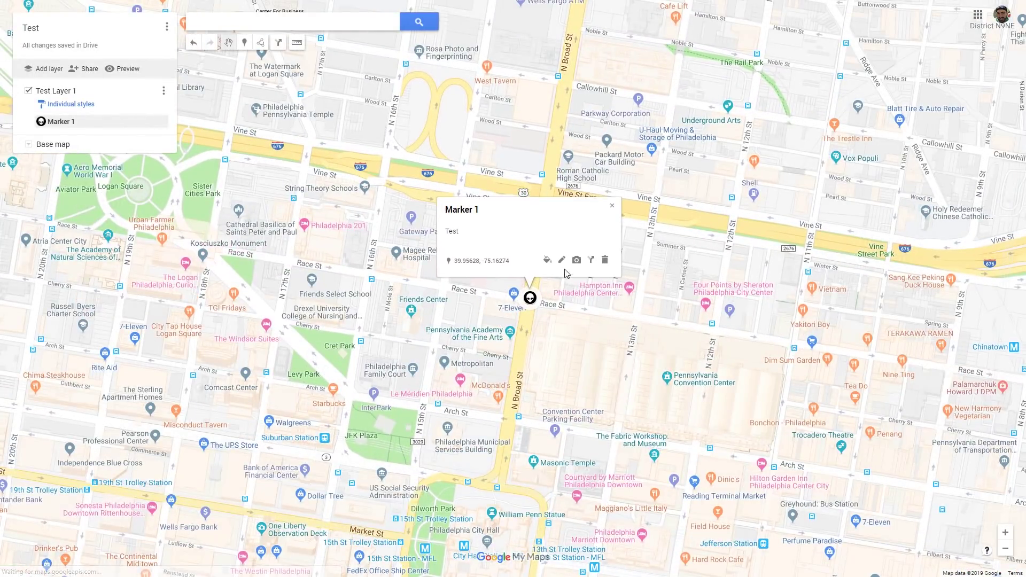
left_click(562, 260)
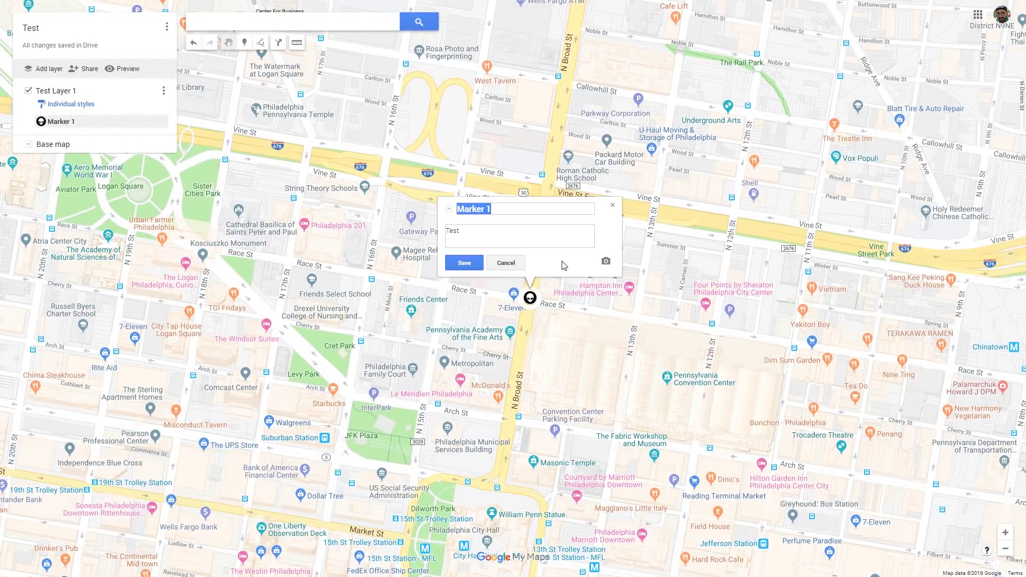
left_click(506, 231)
key("Return")
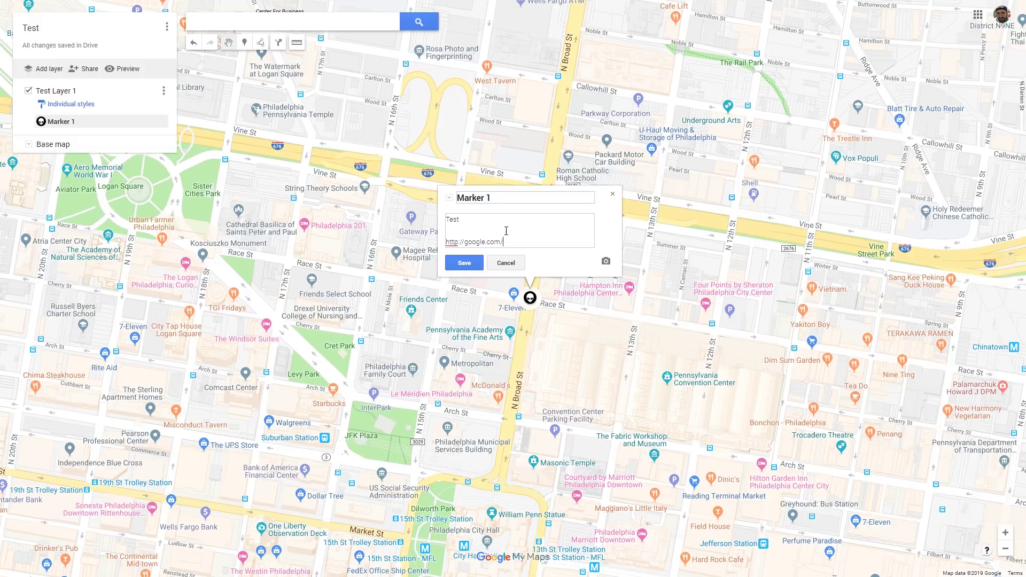
left_click(464, 263)
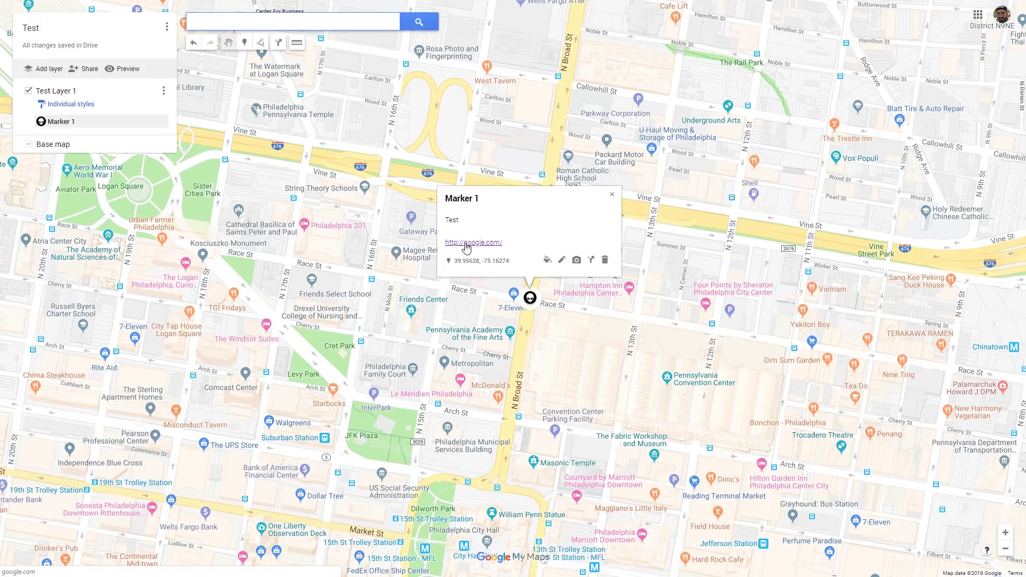
Step: Find images for philly with Google Image Search and add the skyline-and-river photo to Marker 1
left_click(577, 260)
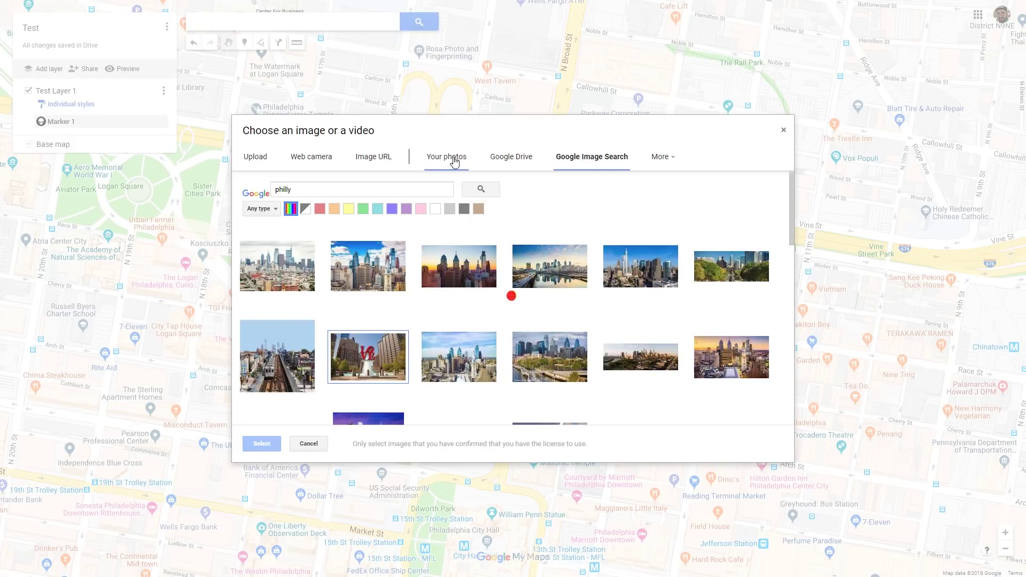
left_click(611, 166)
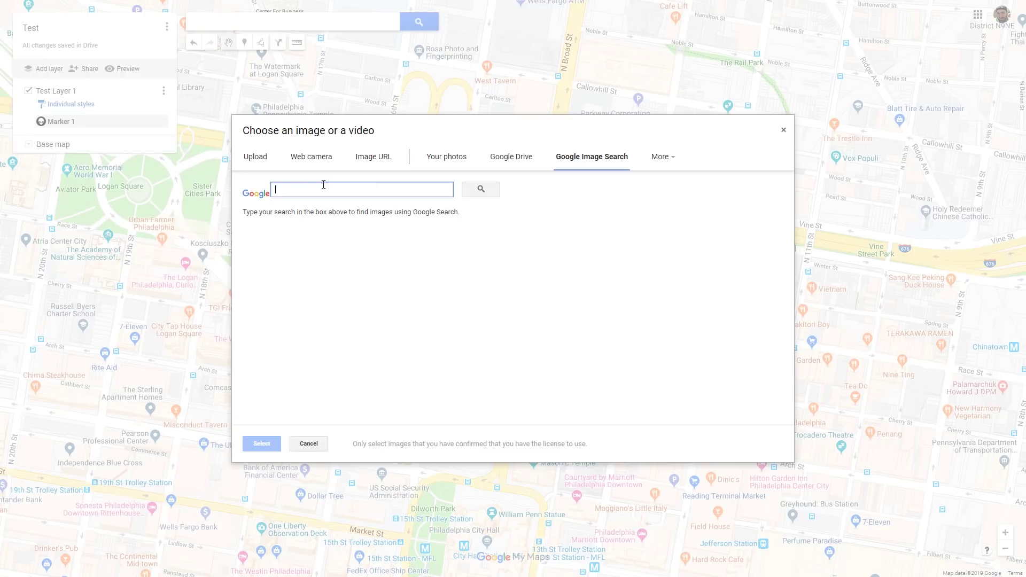
type("philly")
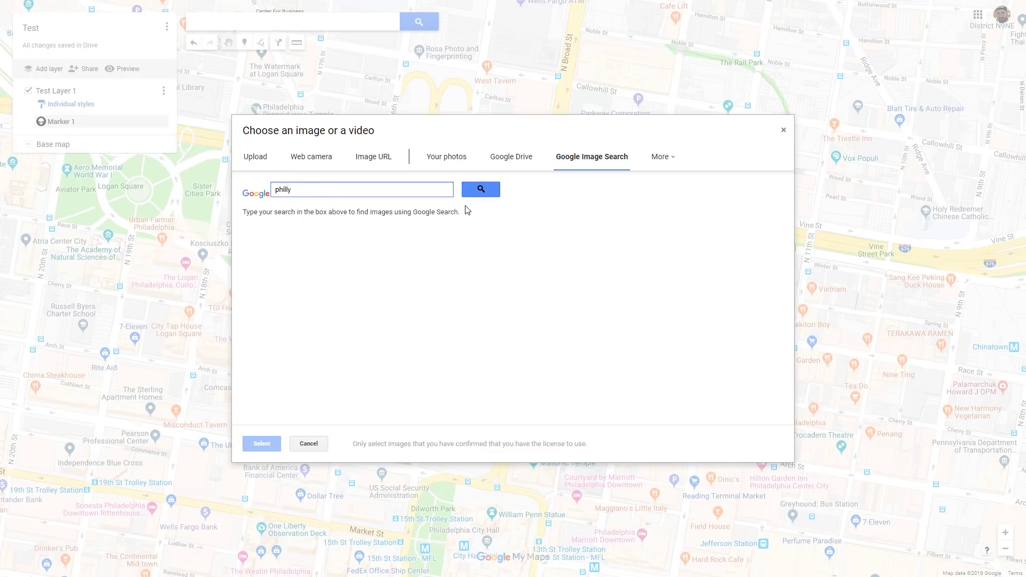
left_click(482, 190)
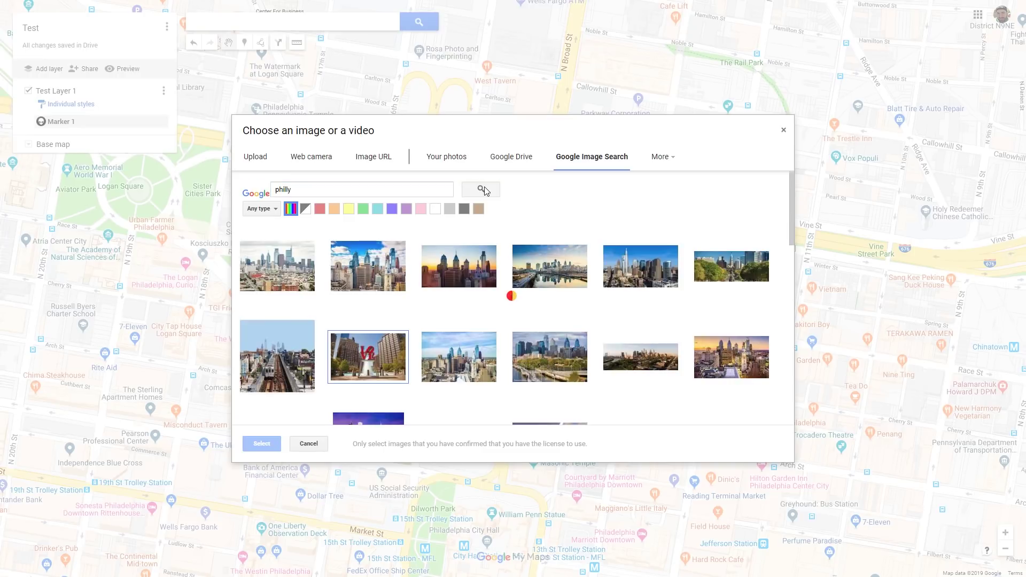
left_click(560, 274)
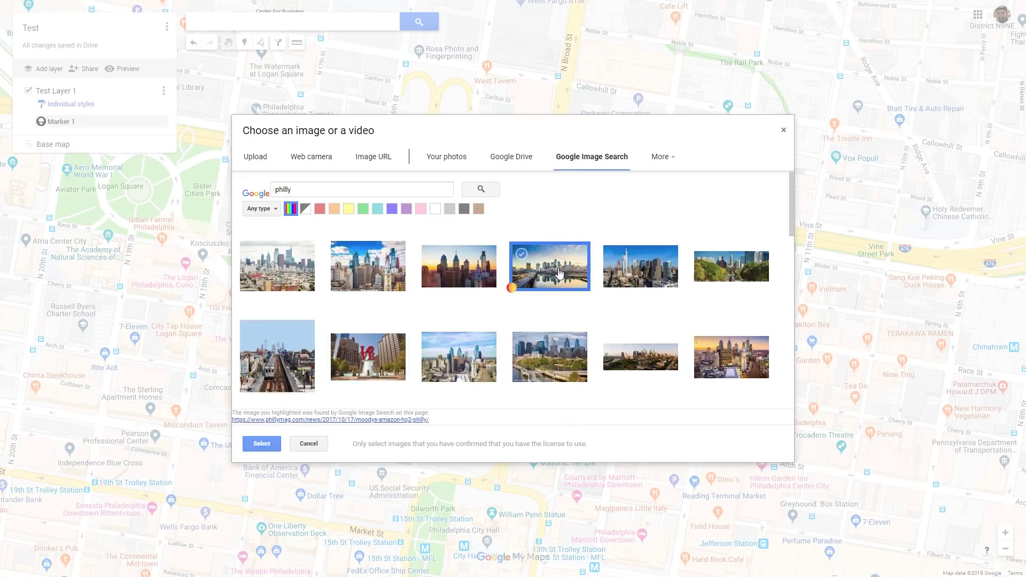
left_click(267, 449)
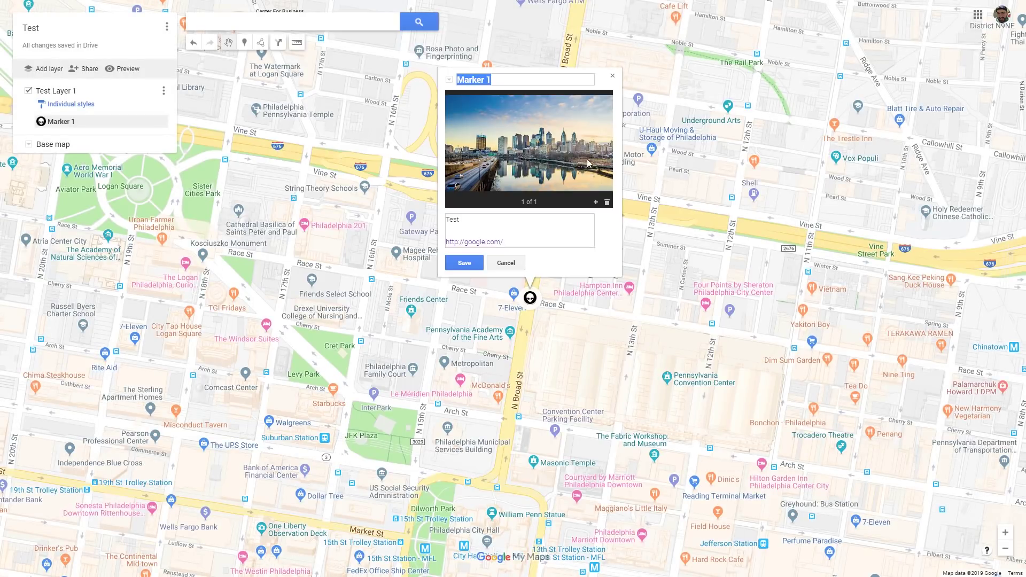
Step: Add the blue-sky downtown skyline and LOVE sculpture photos from the philly image results to Marker 1, and save the marker
left_click(596, 205)
left_click(644, 288)
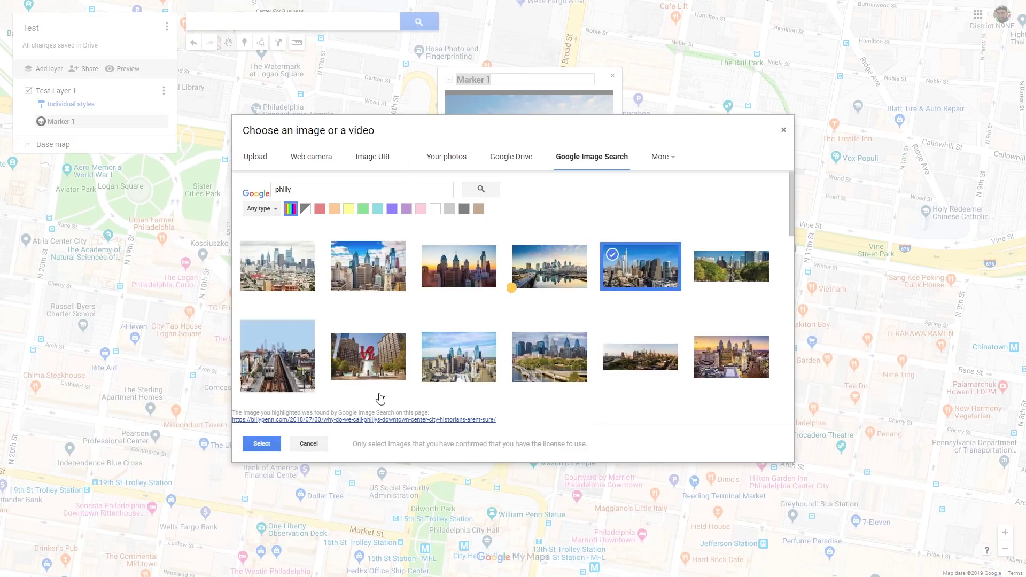
left_click(263, 446)
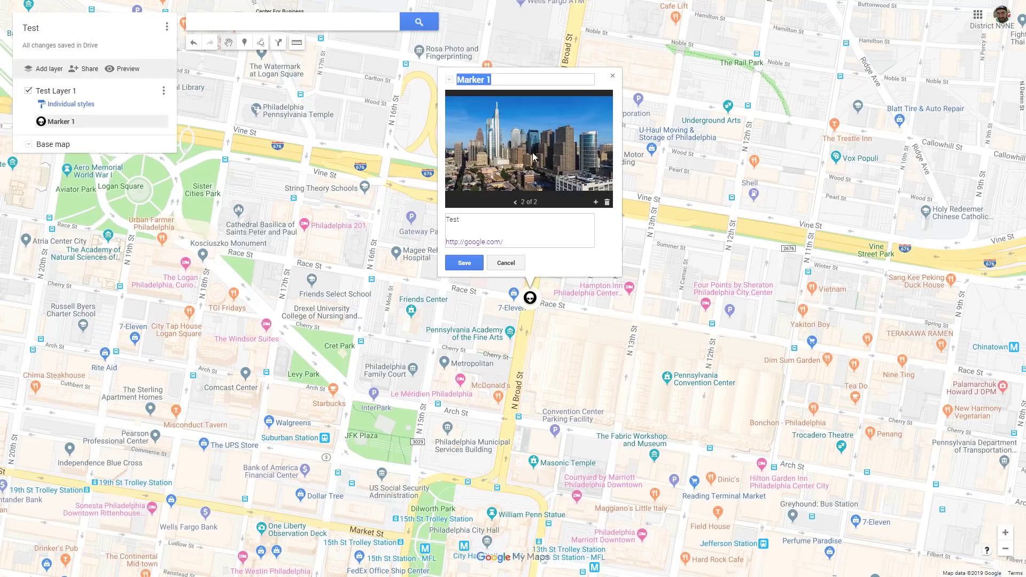
left_click(596, 205)
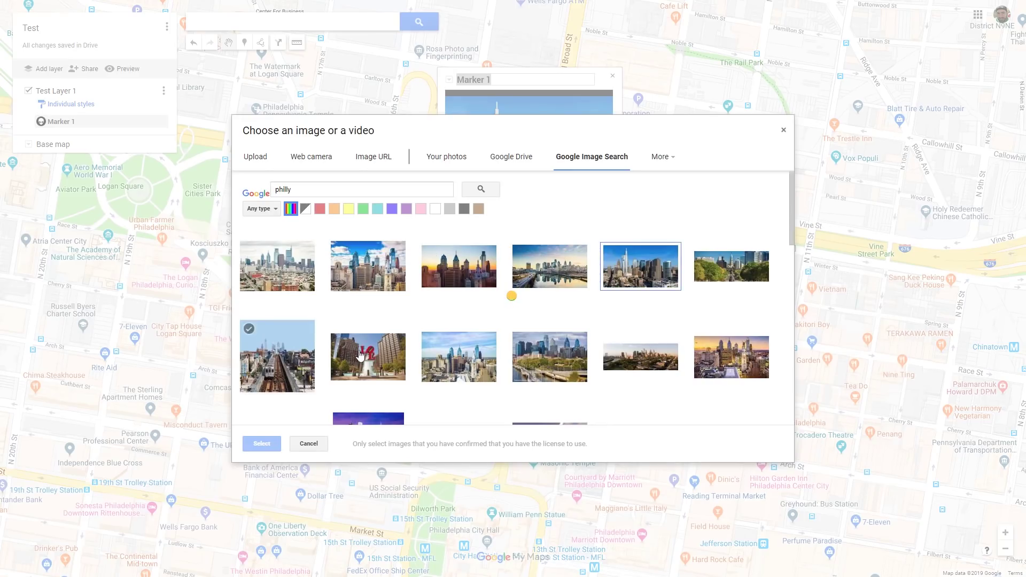
left_click(335, 377)
left_click(261, 443)
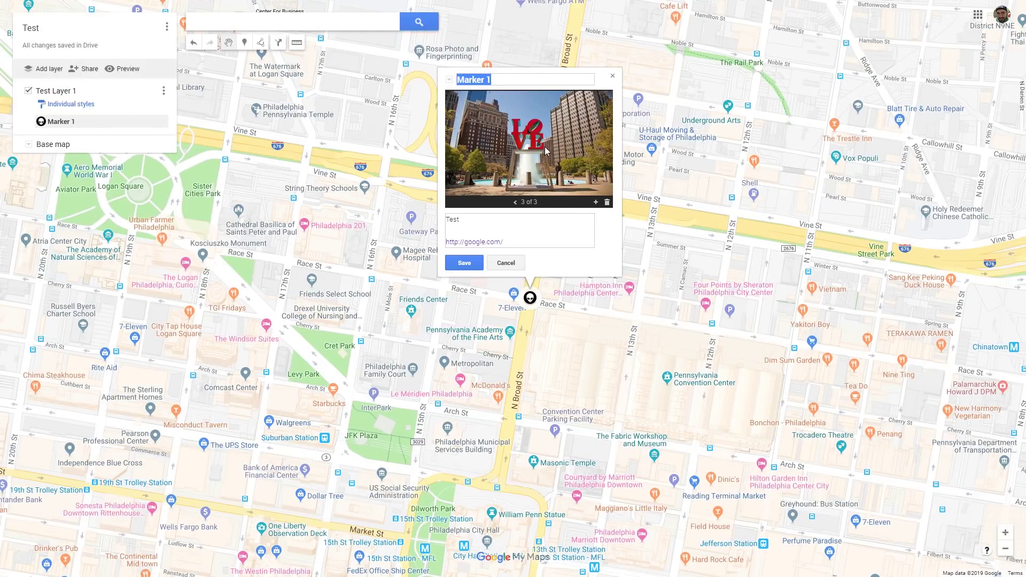
left_click(465, 264)
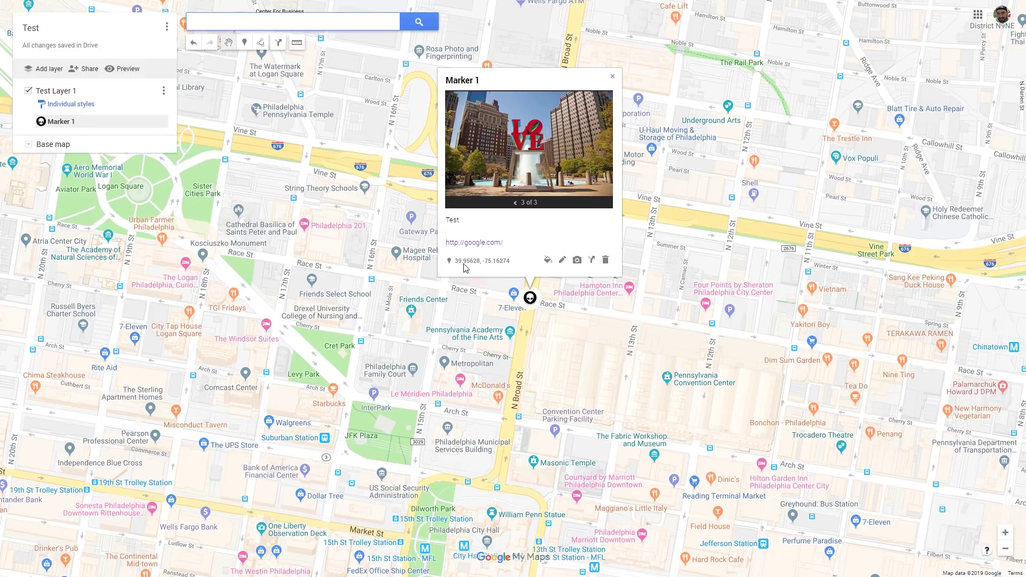
Step: Draw a three-segment line along Vine St Expy from N Broad St to N 13th St, down to Maggiano's Little Italy, and across to Perfume Paradise
scroll(485, 289, "down", 3)
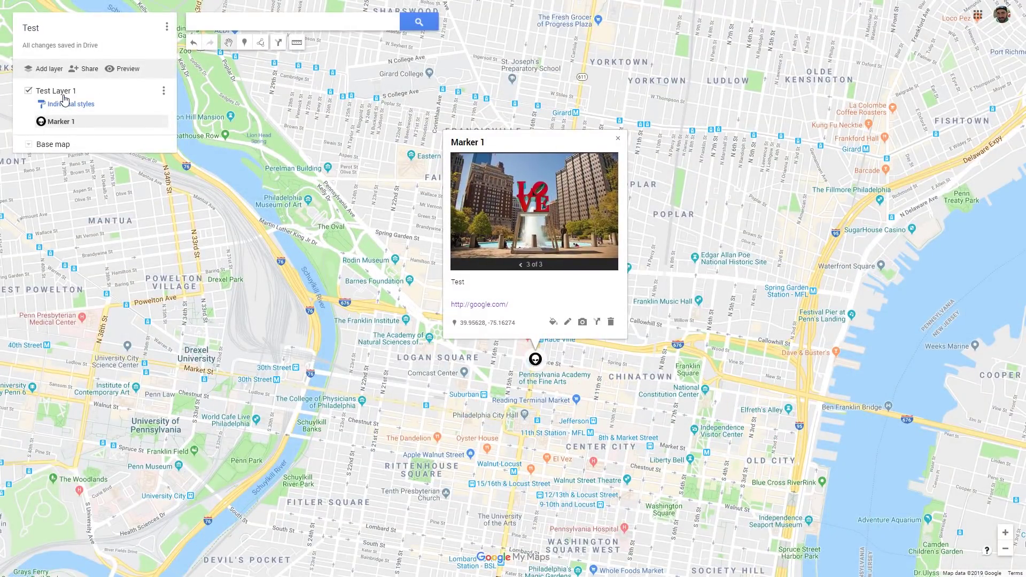
mouse_move(78, 129)
scroll(535, 382, "up", 2)
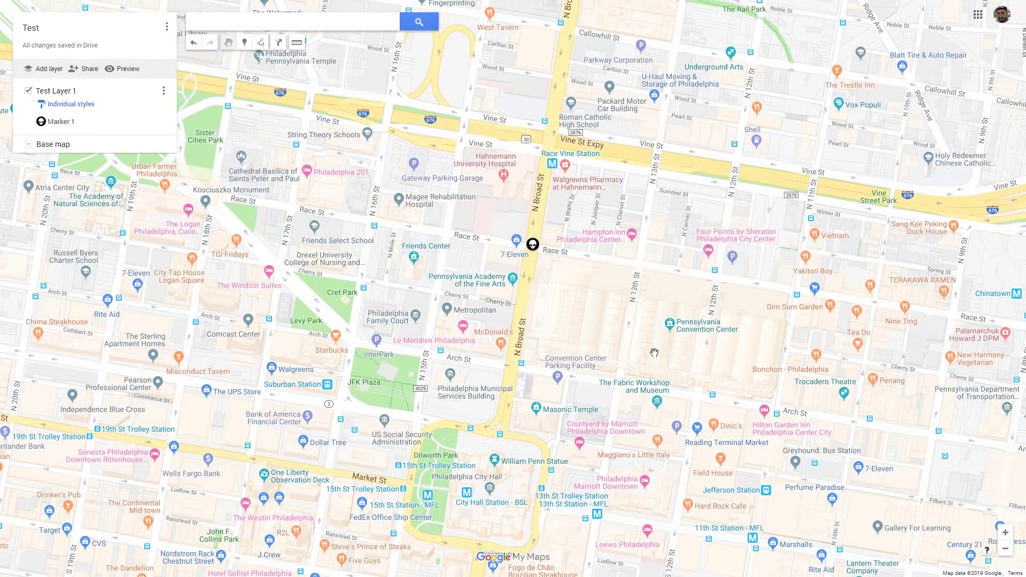
left_click(261, 45)
left_click(261, 45)
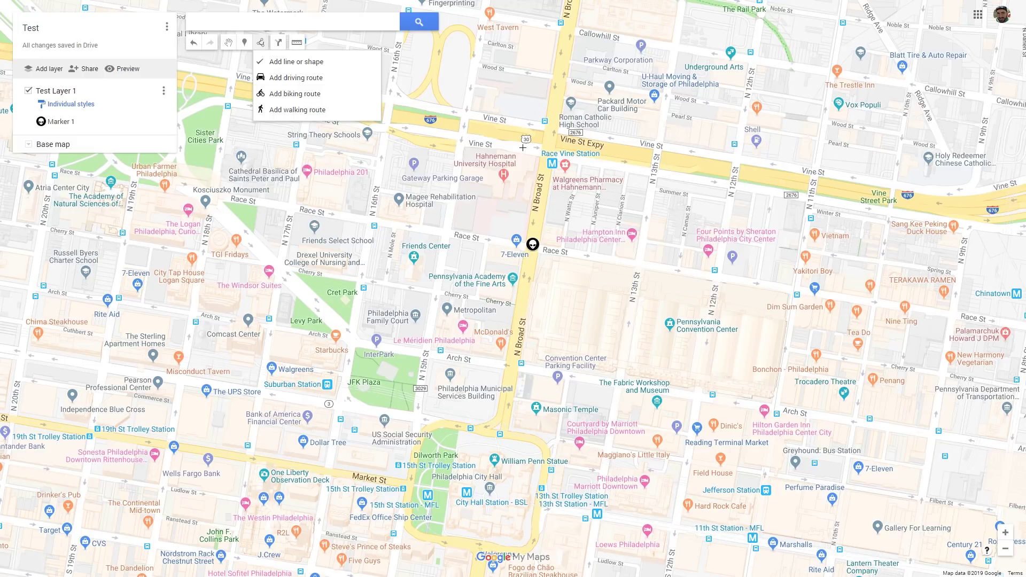
left_click(549, 127)
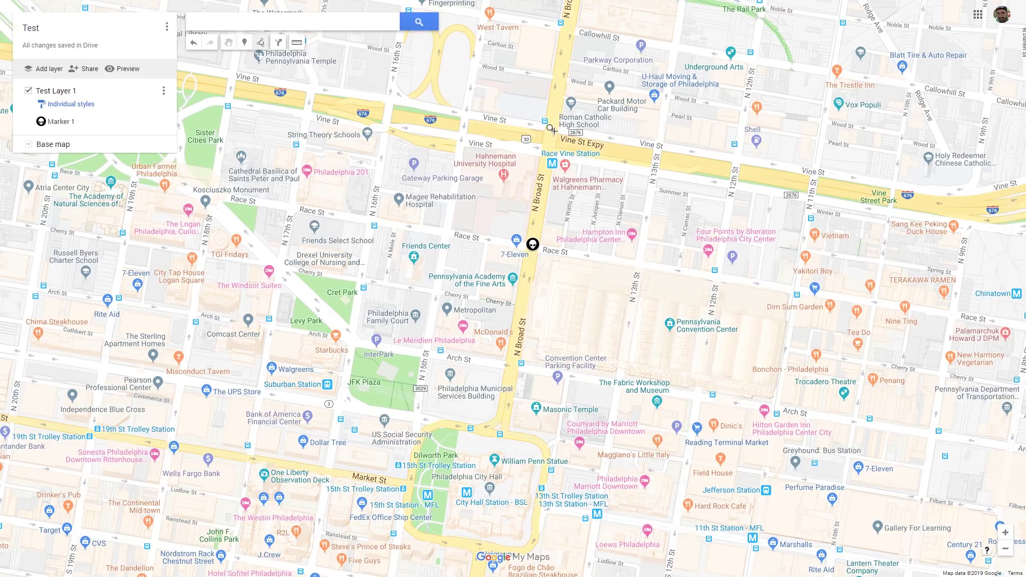
left_click(659, 146)
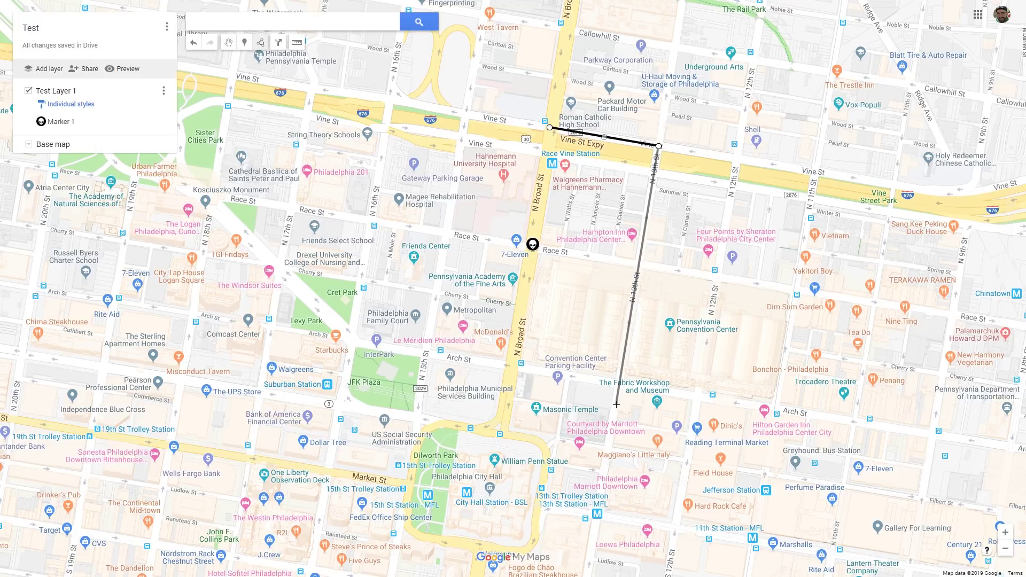
double_click(609, 448)
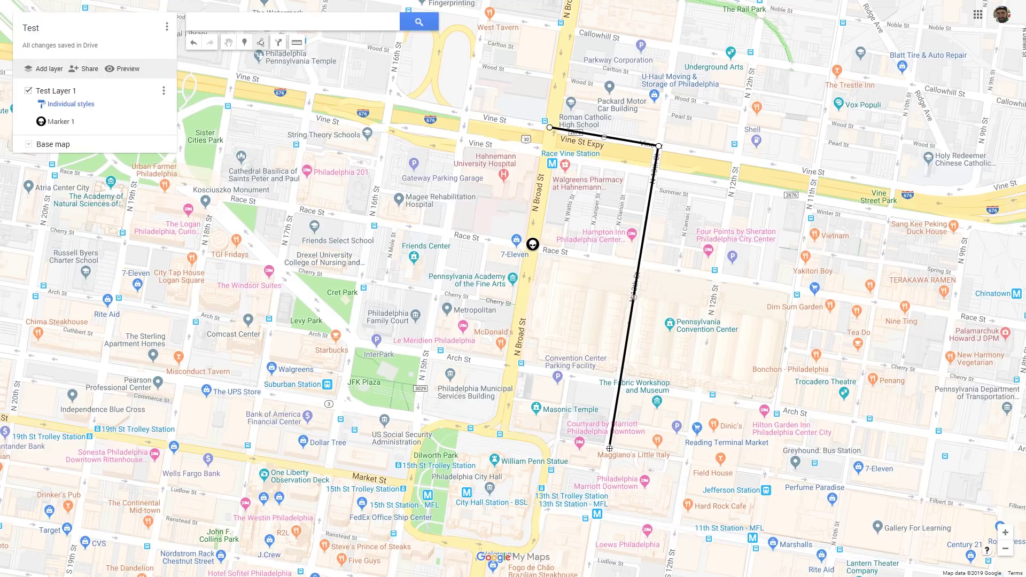
double_click(845, 487)
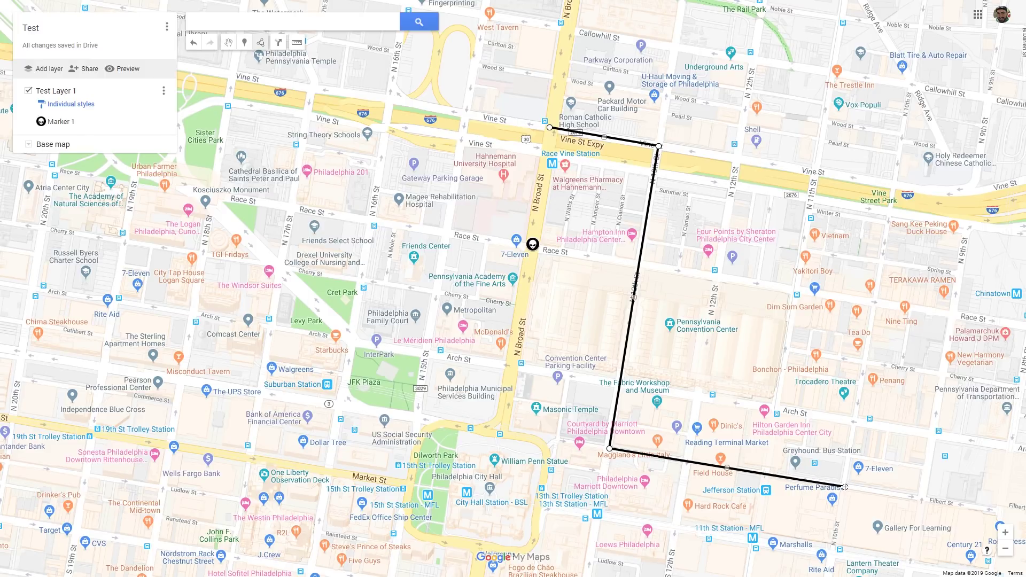
left_click(845, 487)
left_click(846, 487)
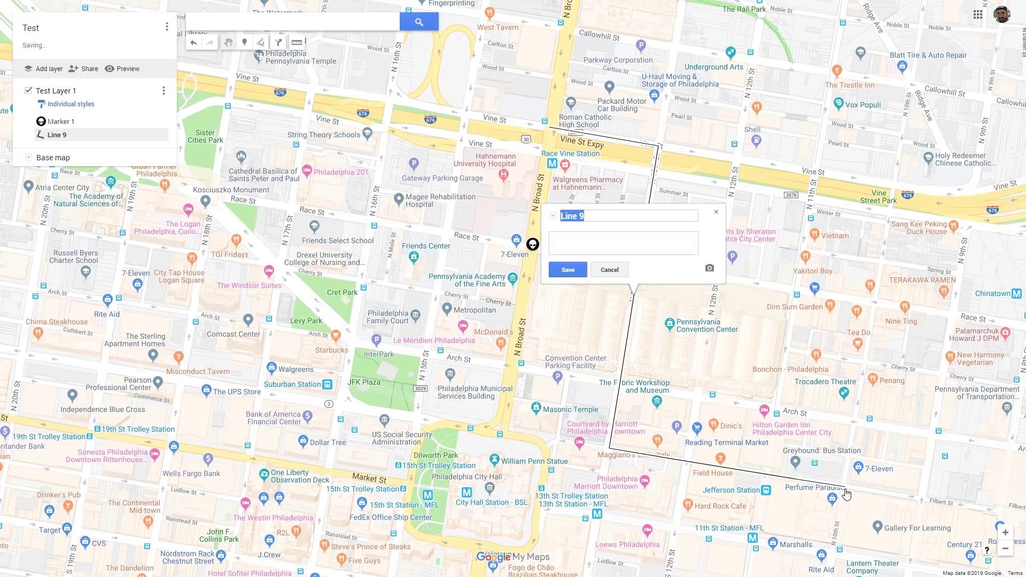
Step: Name the new line Line, give it the description Test, and save it
left_click(594, 216)
left_click_drag(593, 217, 563, 227)
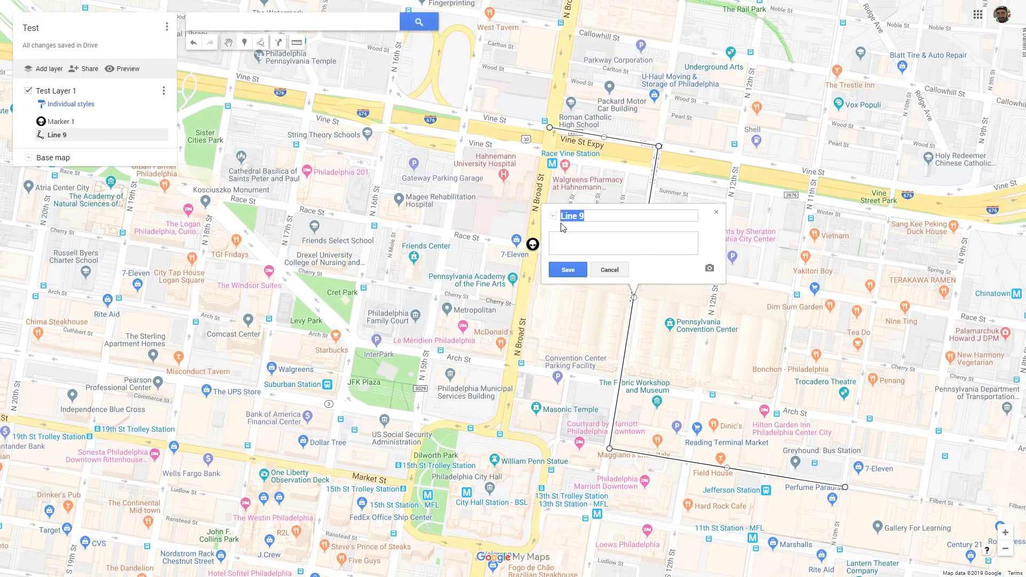
type("L")
left_click(572, 270)
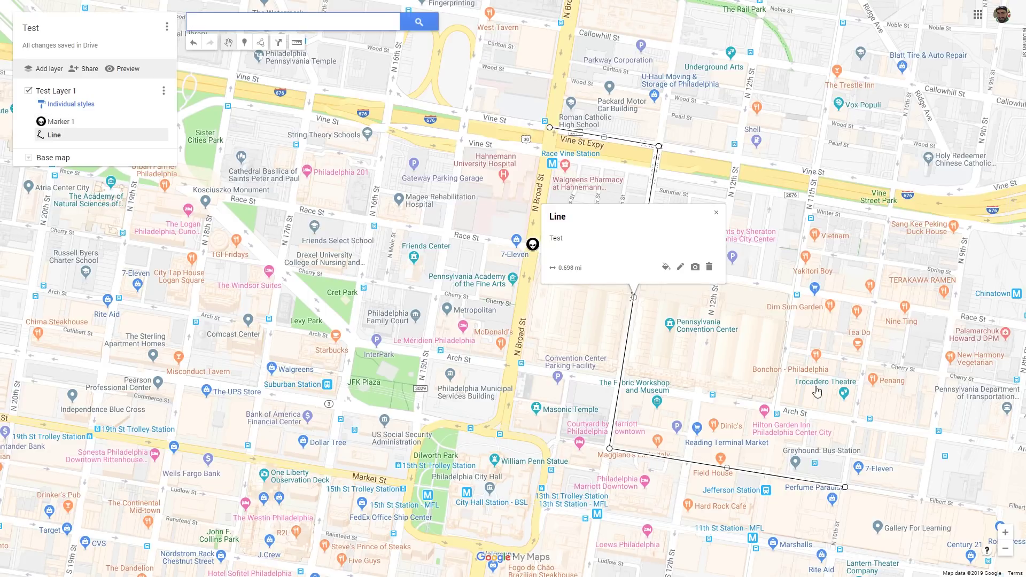
Step: Set the line's colour to olive green and its width to a medium thickness, and close its info box
left_click(667, 268)
left_click(667, 269)
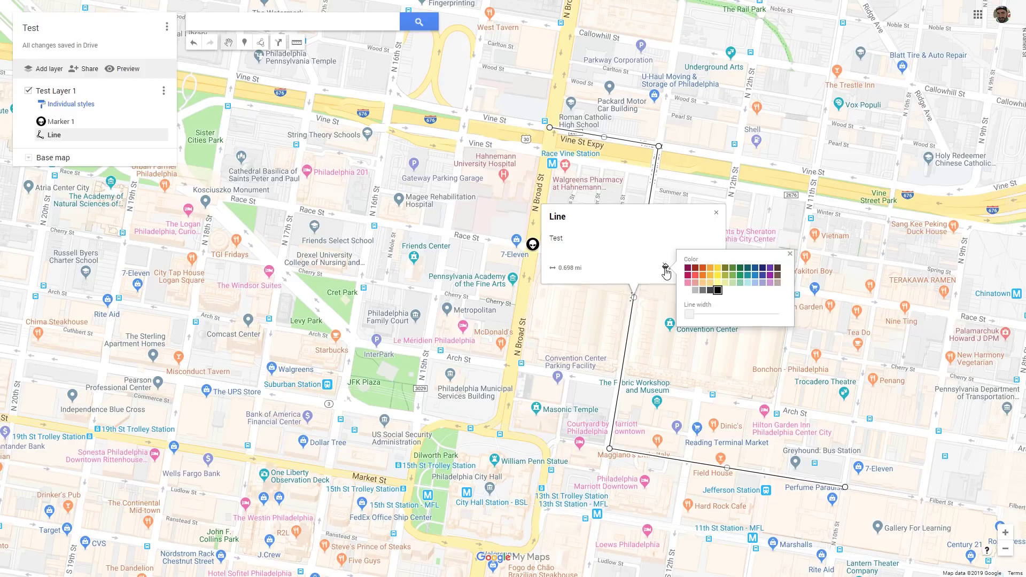
left_click(741, 268)
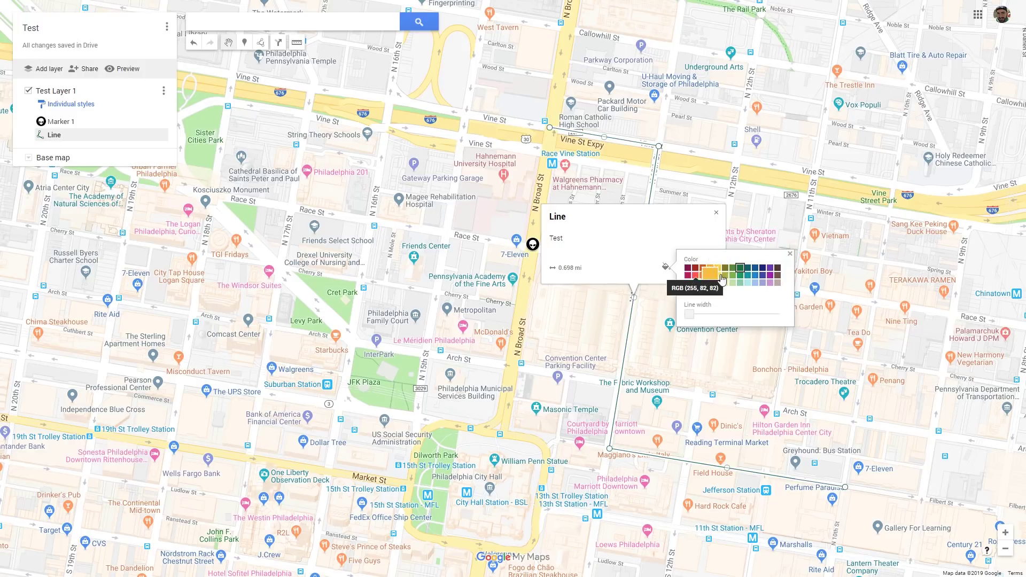
left_click(725, 276)
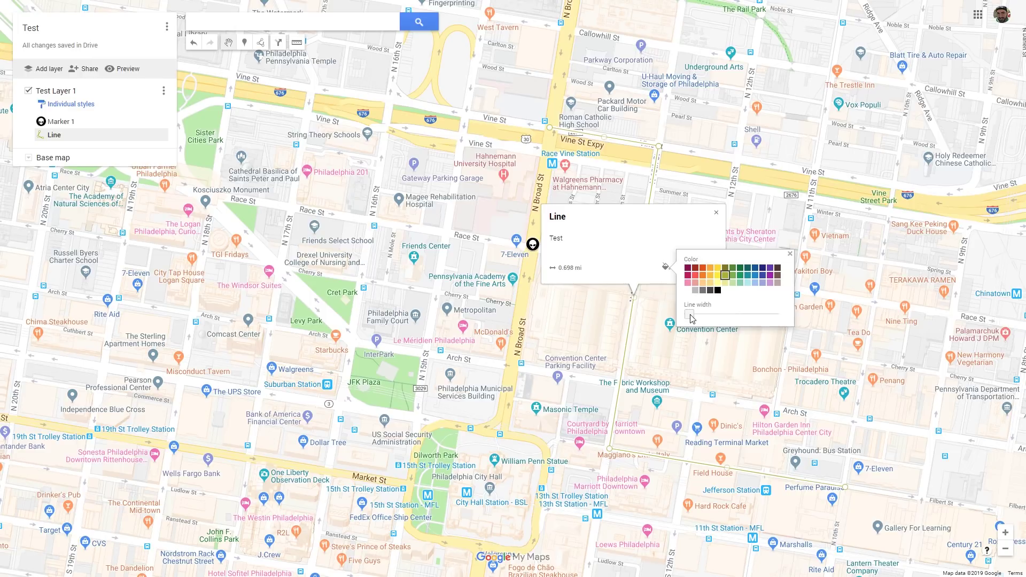
left_click_drag(691, 319, 787, 317)
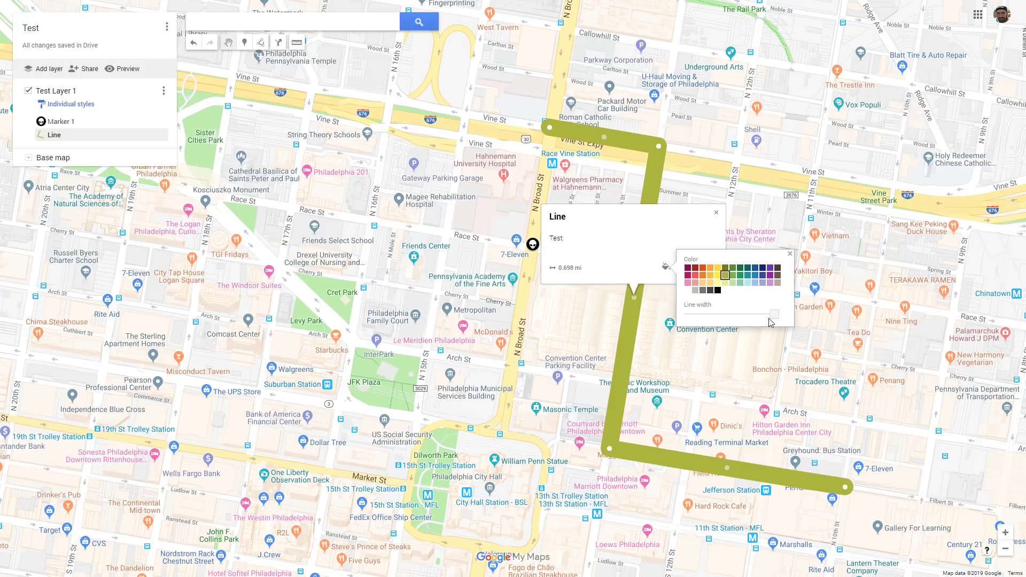
left_click_drag(770, 320, 722, 326)
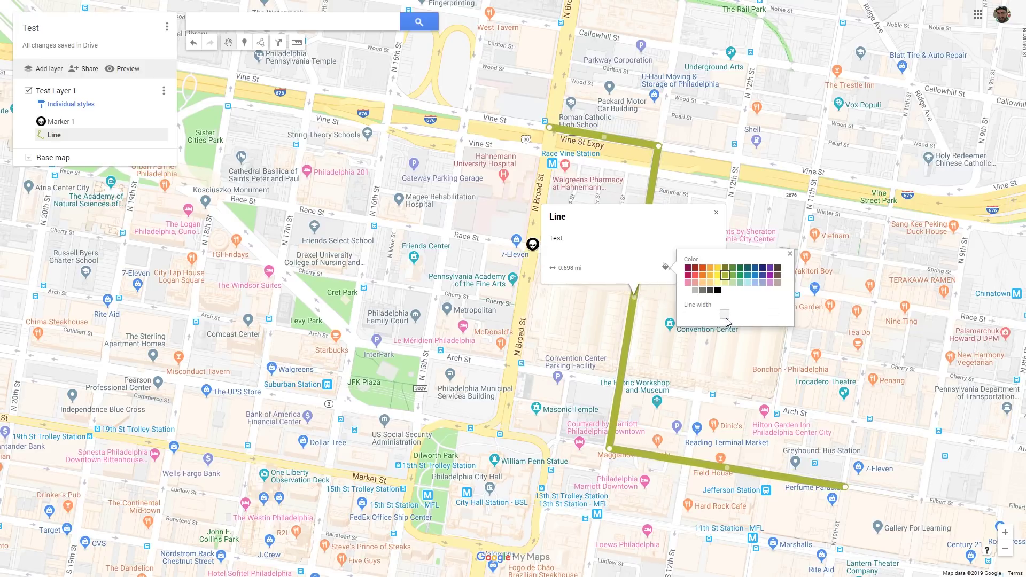
left_click_drag(778, 390, 729, 376)
scroll(730, 375, "down", 2)
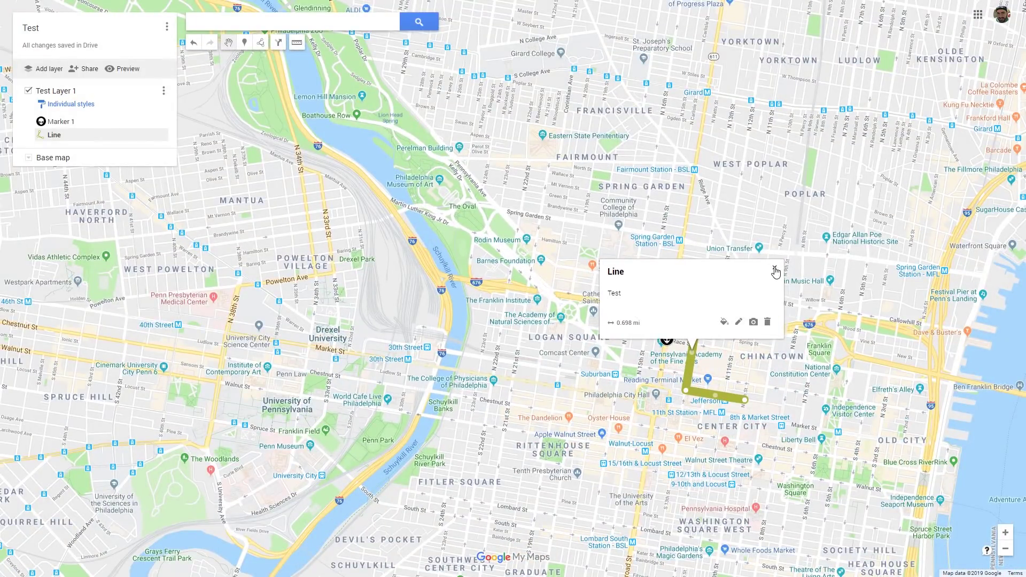
left_click(775, 269)
scroll(698, 369, "down", 1)
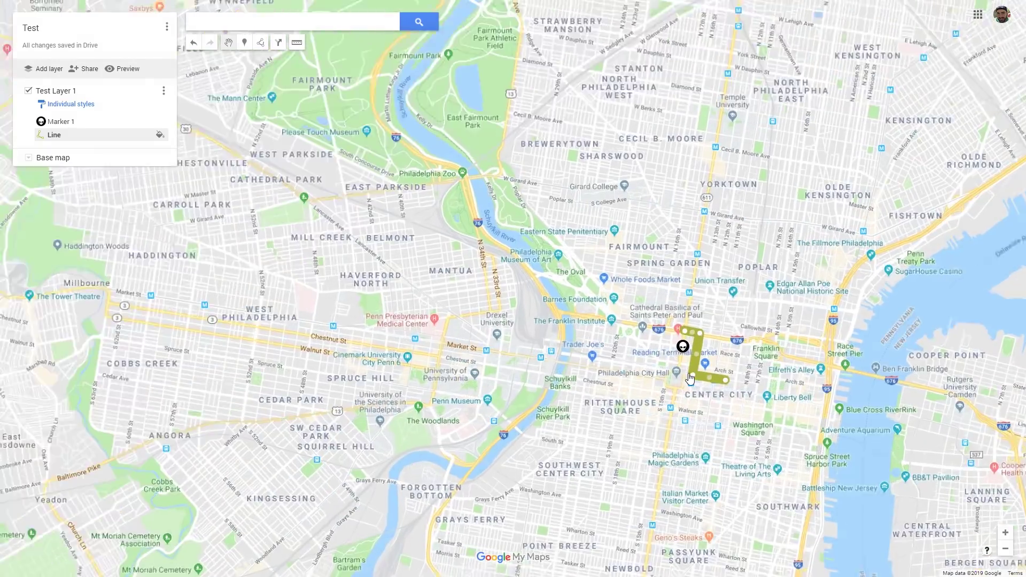
scroll(689, 378, "up", 3)
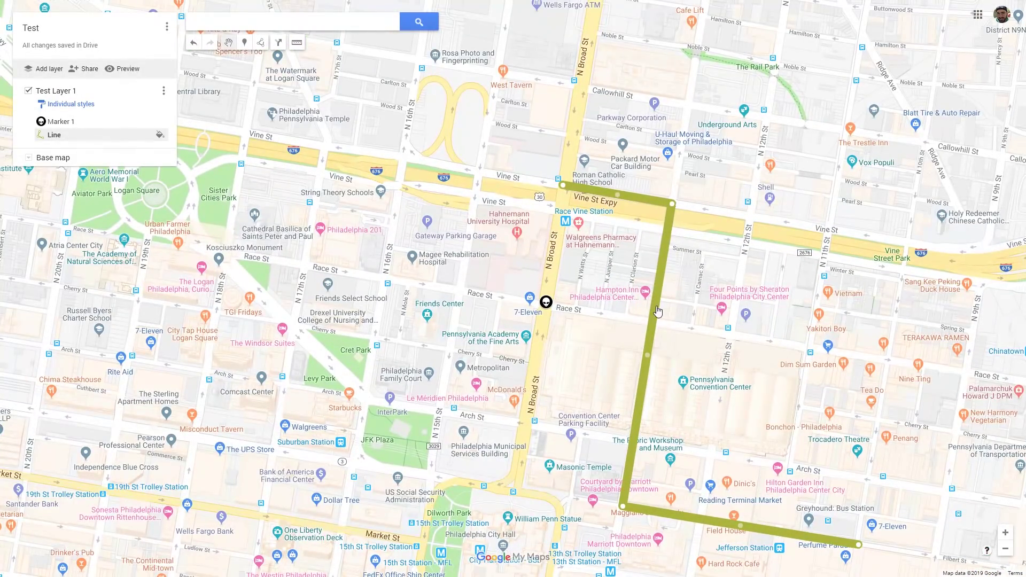
left_click(655, 314)
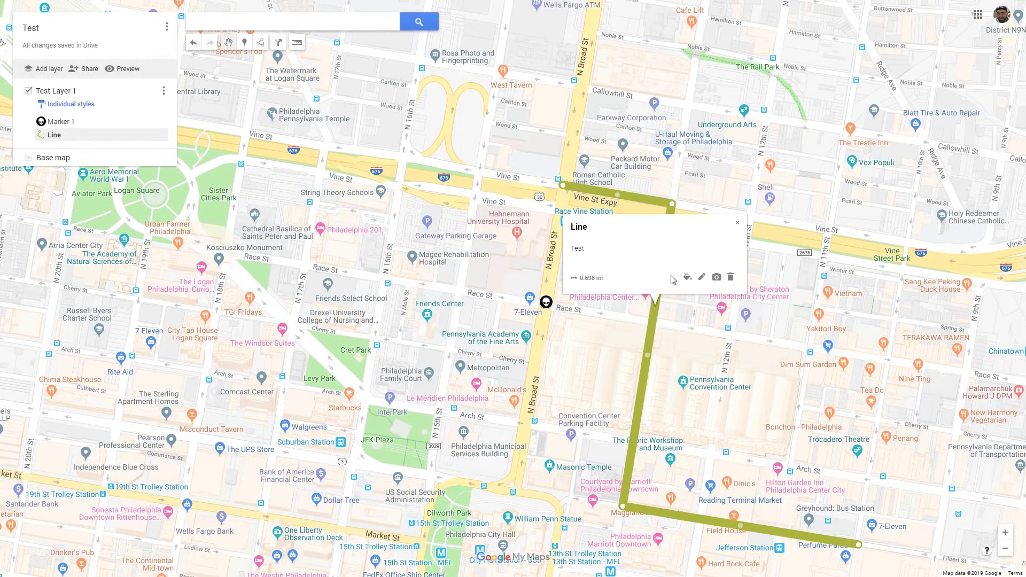
left_click(703, 278)
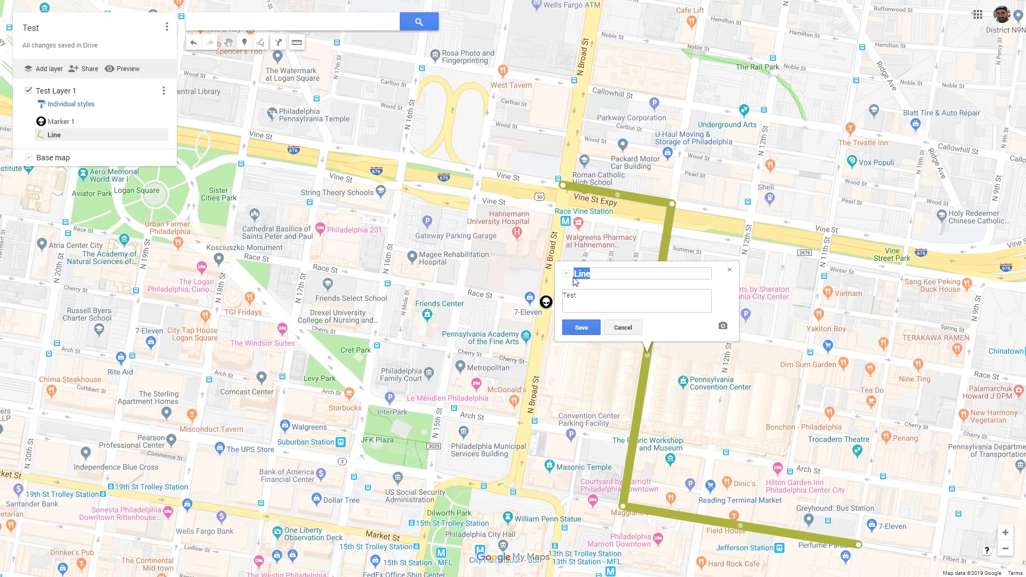
left_click(624, 327)
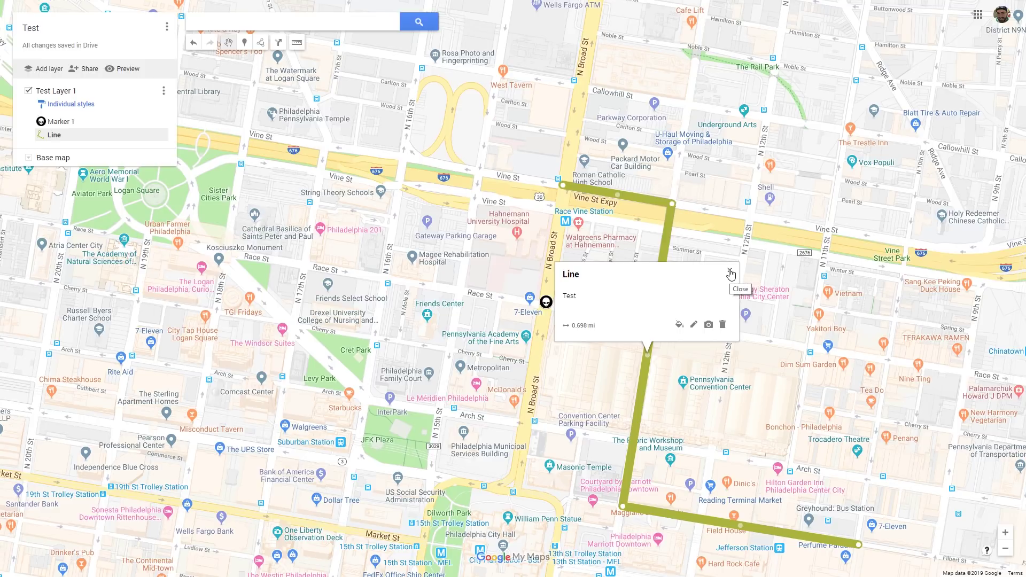
left_click(730, 274)
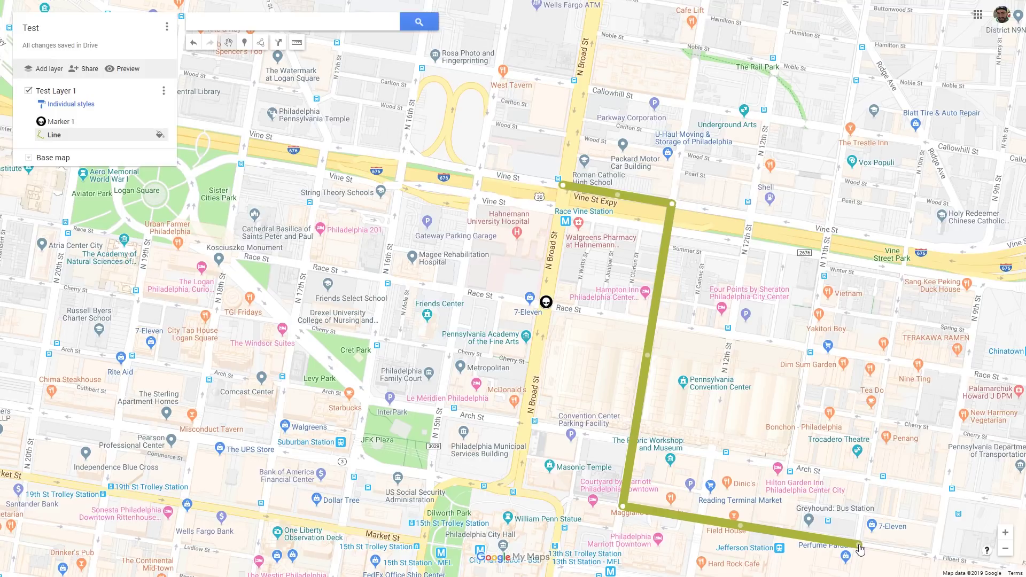
Step: Draw a closed four-sided shape bounded by N 17th St and N 18th St, from Vine St down to Market St
left_click(262, 47)
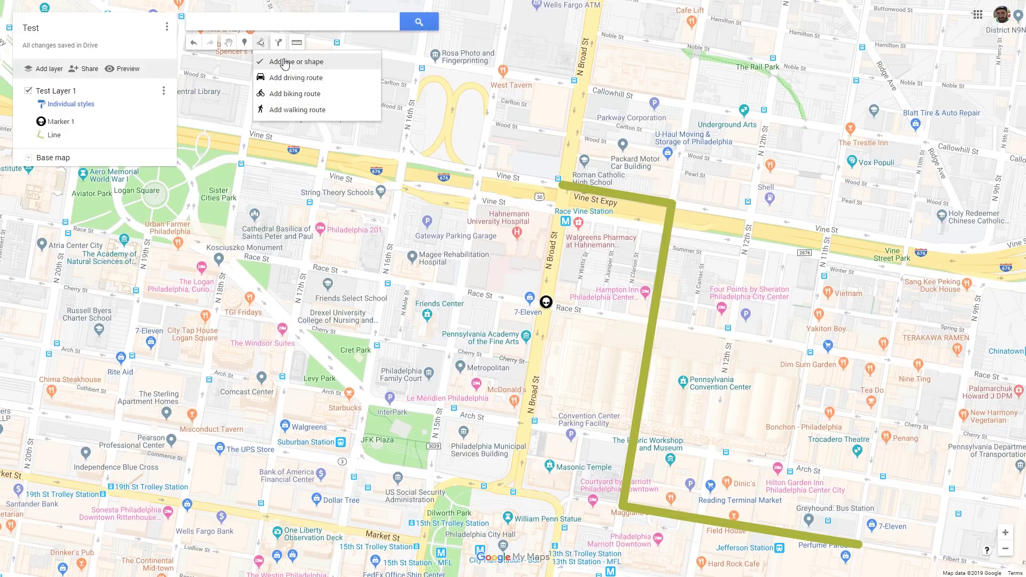
left_click(324, 147)
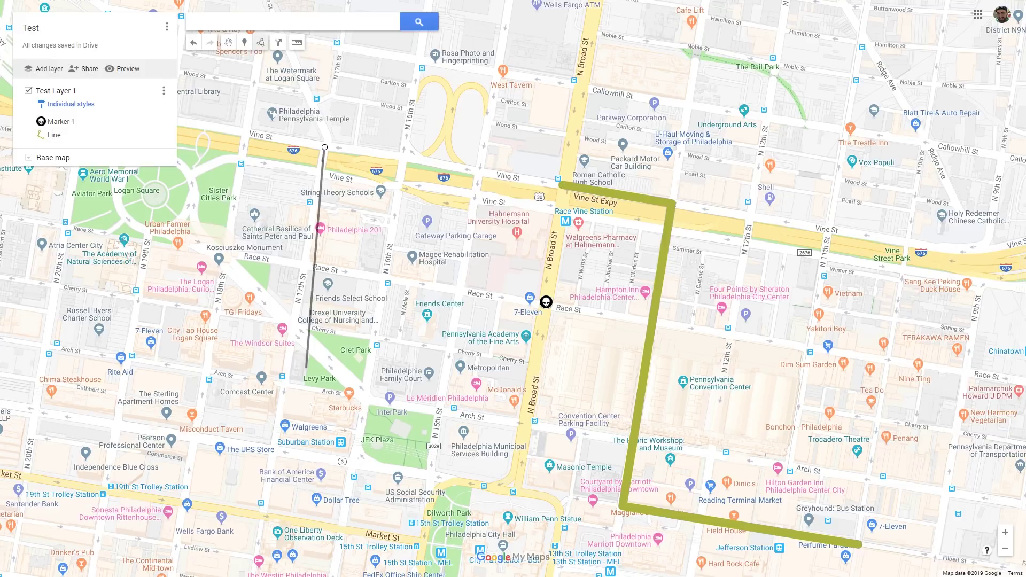
left_click(263, 518)
left_click(182, 503)
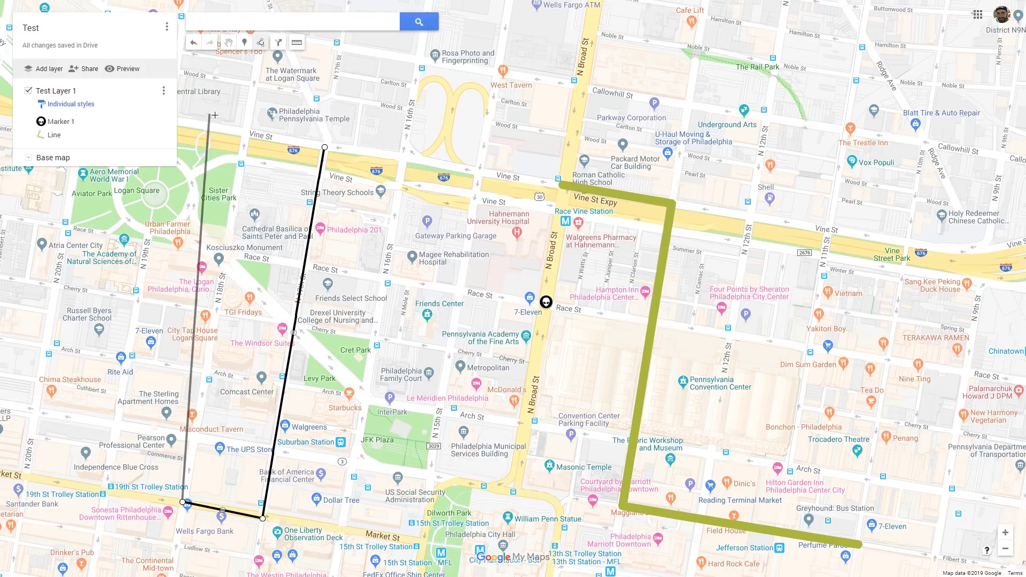
left_click(247, 132)
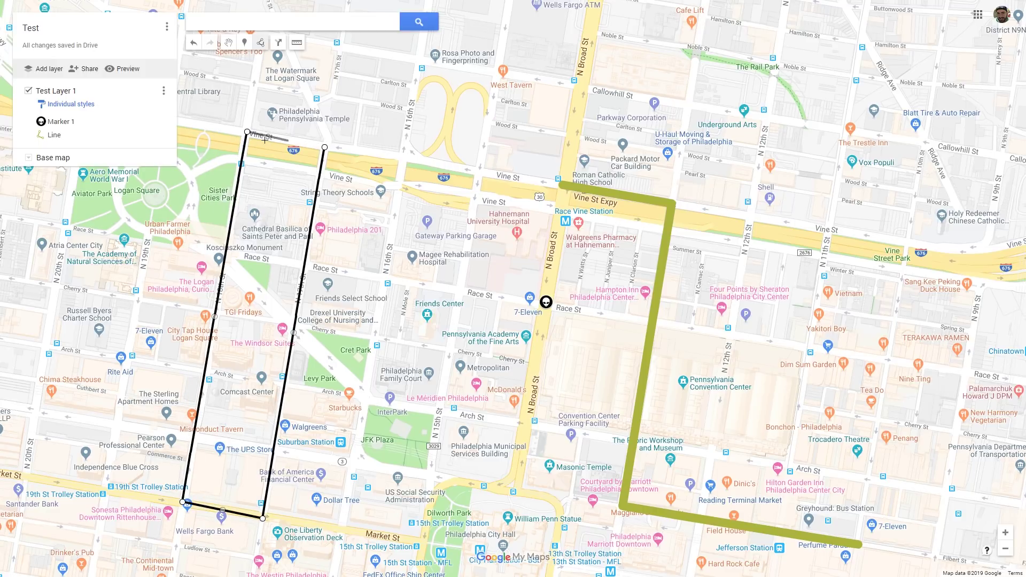
left_click(326, 149)
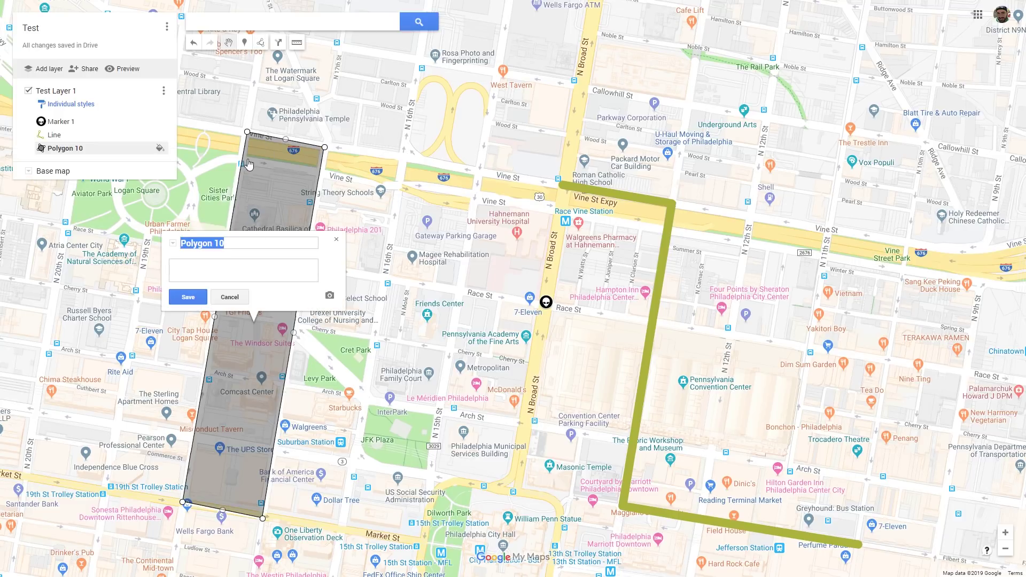
Step: Name the new polygon Shape, give it the description Test, and save it
left_click_drag(241, 244, 183, 252)
type("Shape")
left_click(188, 296)
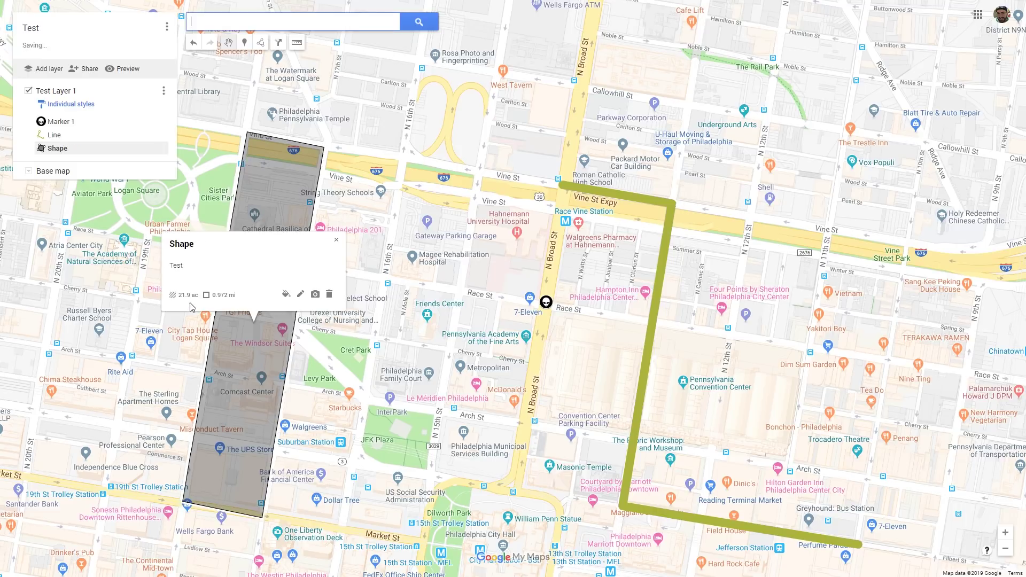
Step: Set the shape's colour to teal with a more opaque fill and a thicker border, and close its info box
left_click(286, 296)
left_click_drag(310, 342, 366, 342)
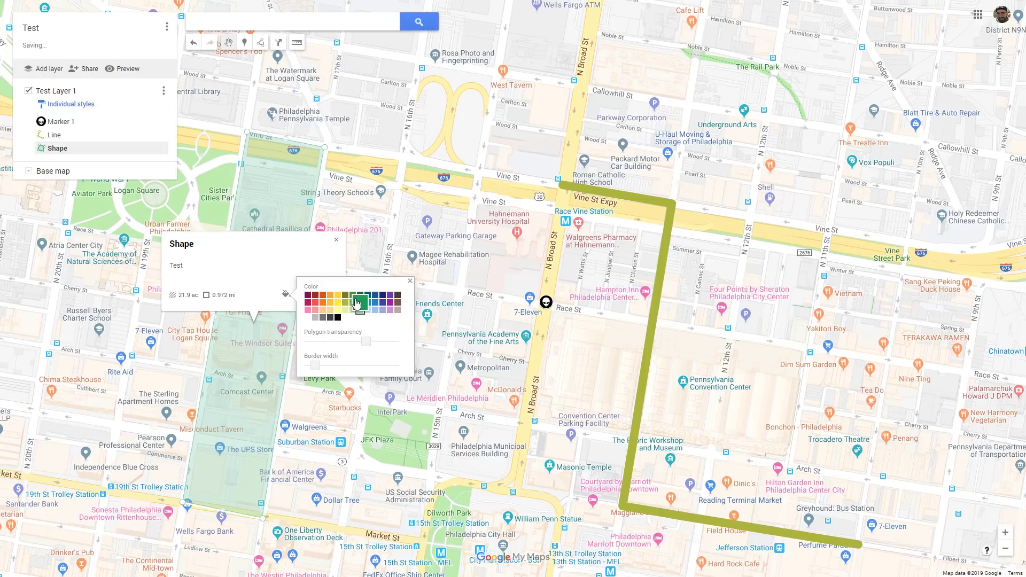
left_click(320, 306)
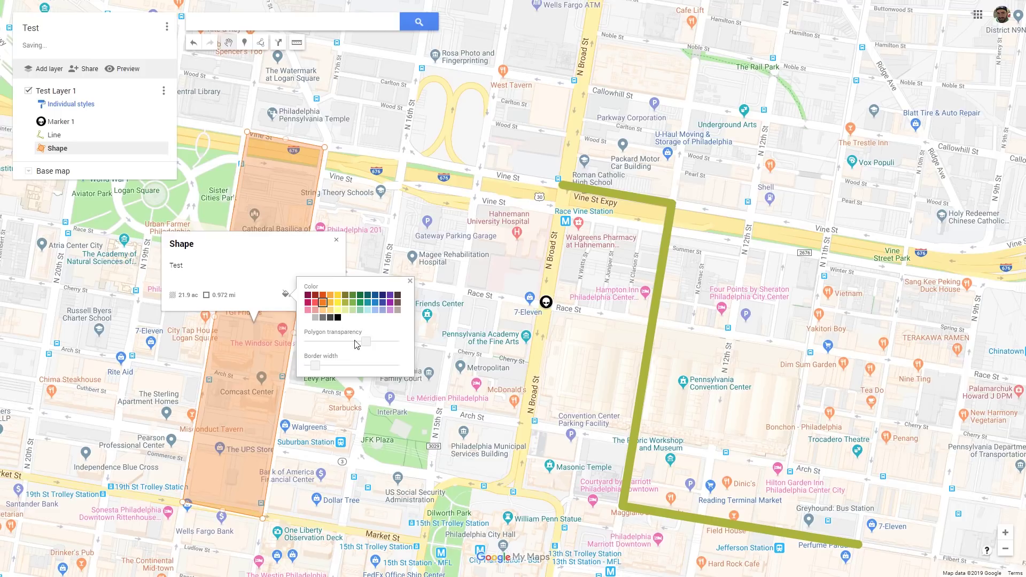
left_click_drag(368, 341, 347, 367)
left_click(356, 304)
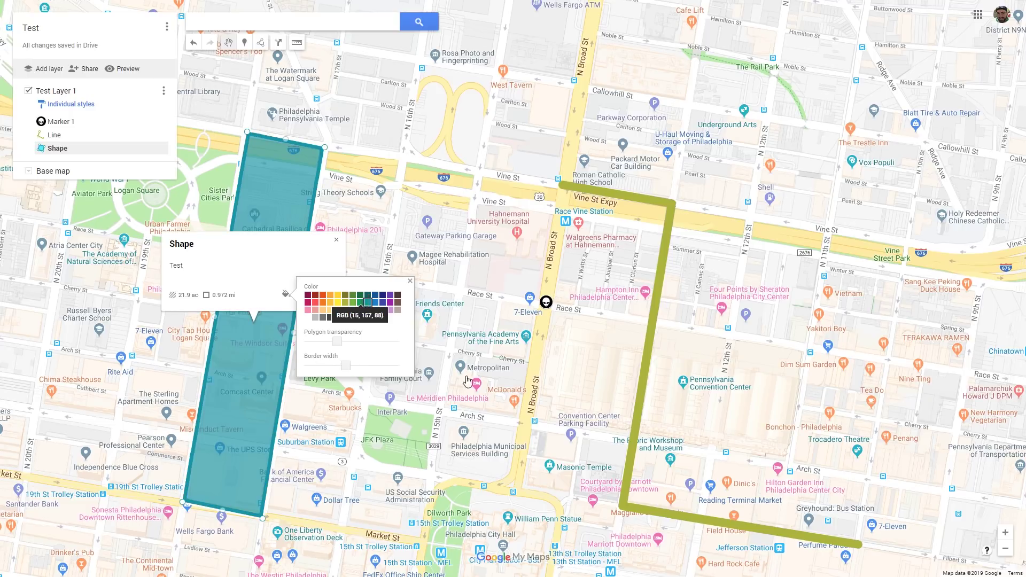
scroll(583, 423, "down", 5)
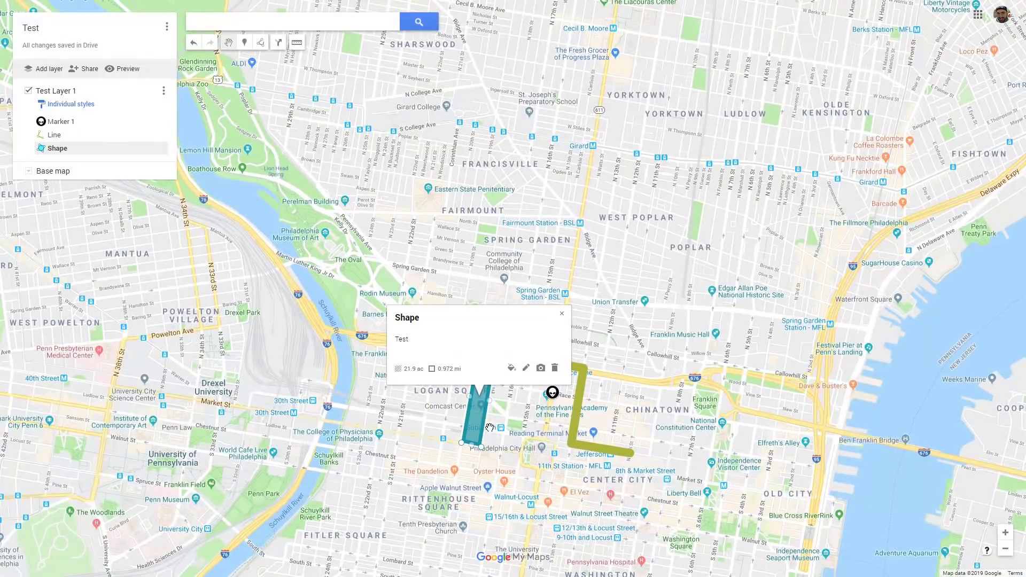
left_click(562, 315)
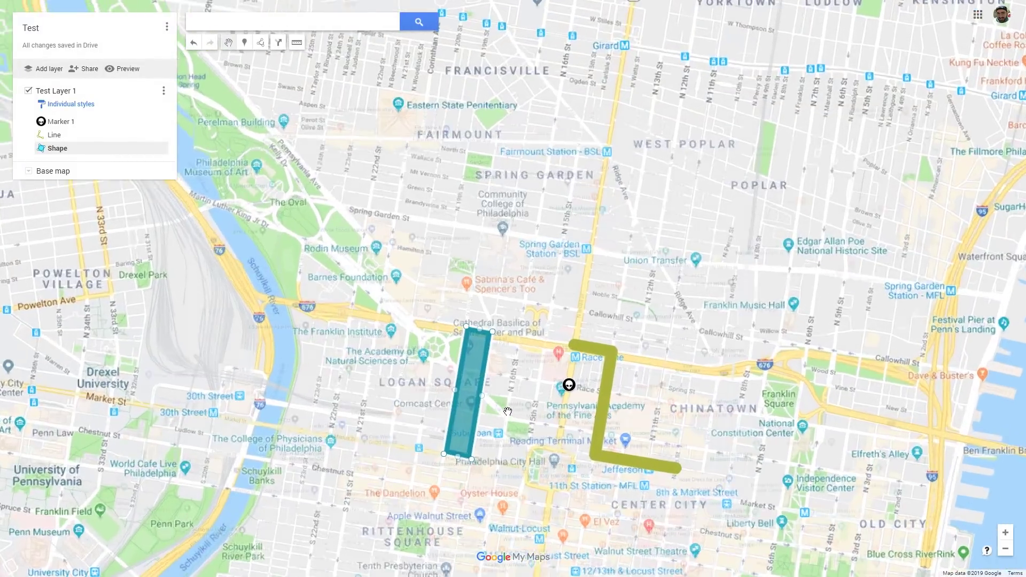
Step: Add a blue-sky downtown skyline photo from the philly image results to the shape, save it, and close its info box
scroll(508, 415, "up", 4)
left_click(405, 304)
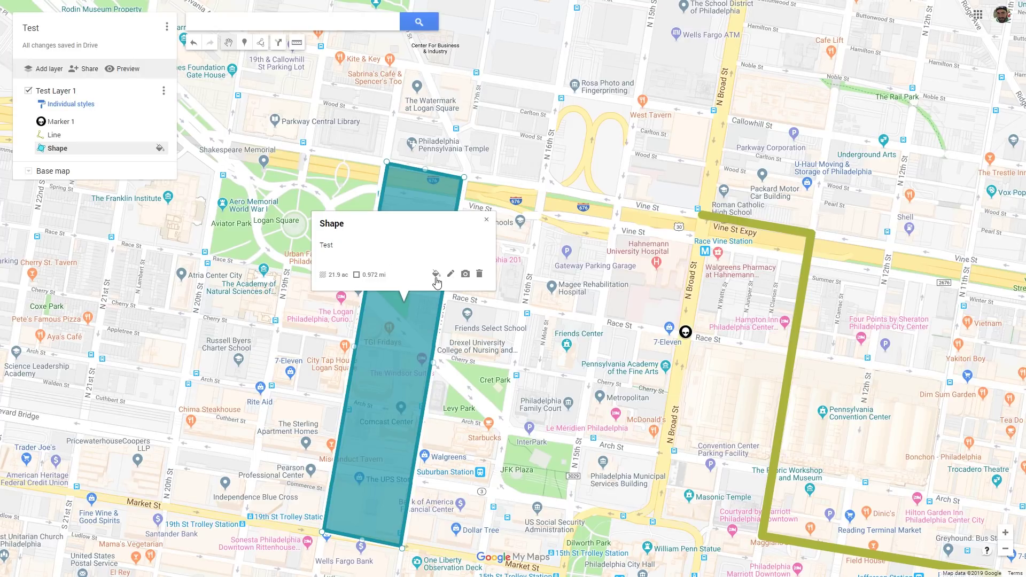
left_click(466, 274)
left_click(589, 281)
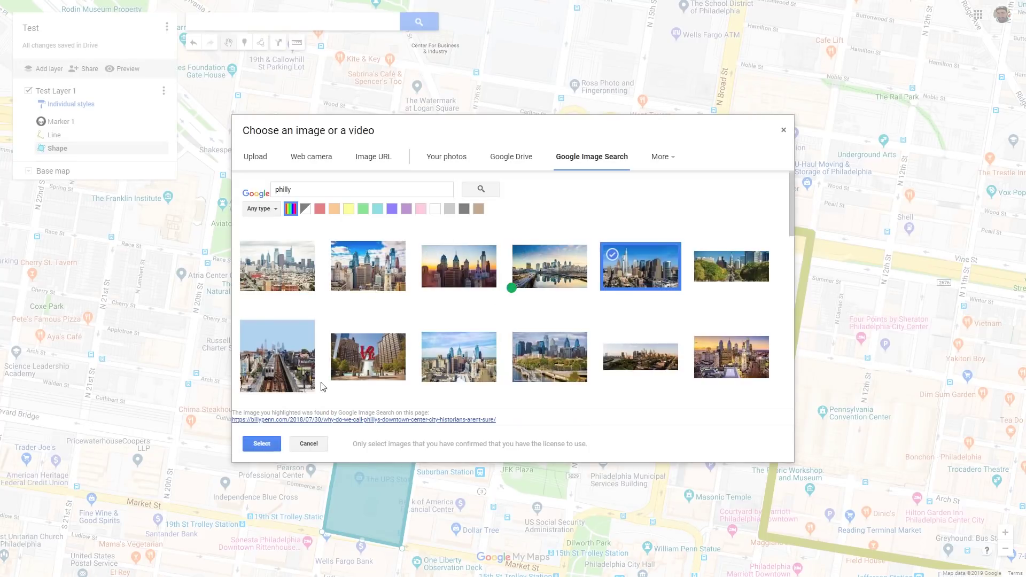
left_click(270, 445)
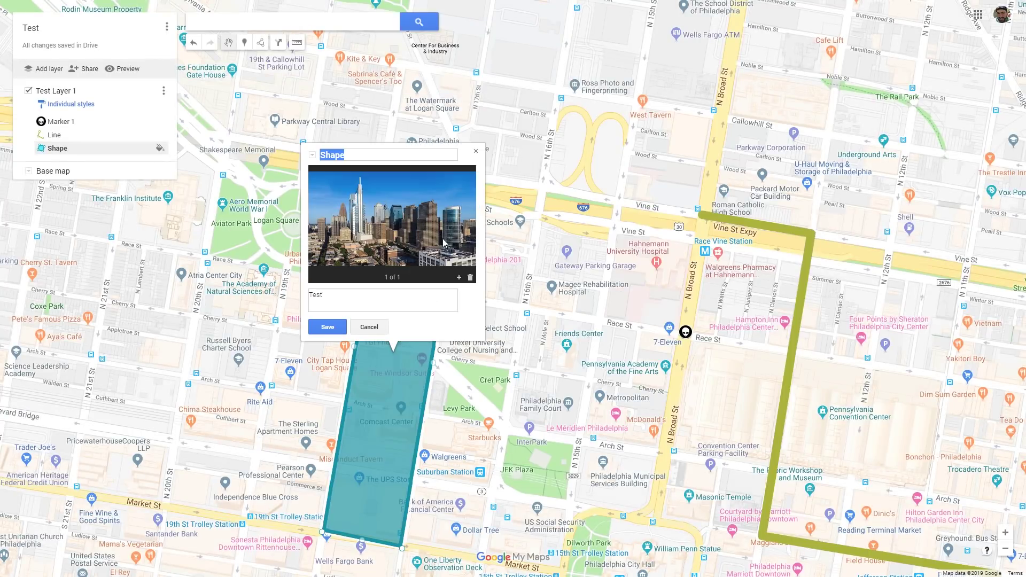
left_click(336, 332)
left_click(476, 151)
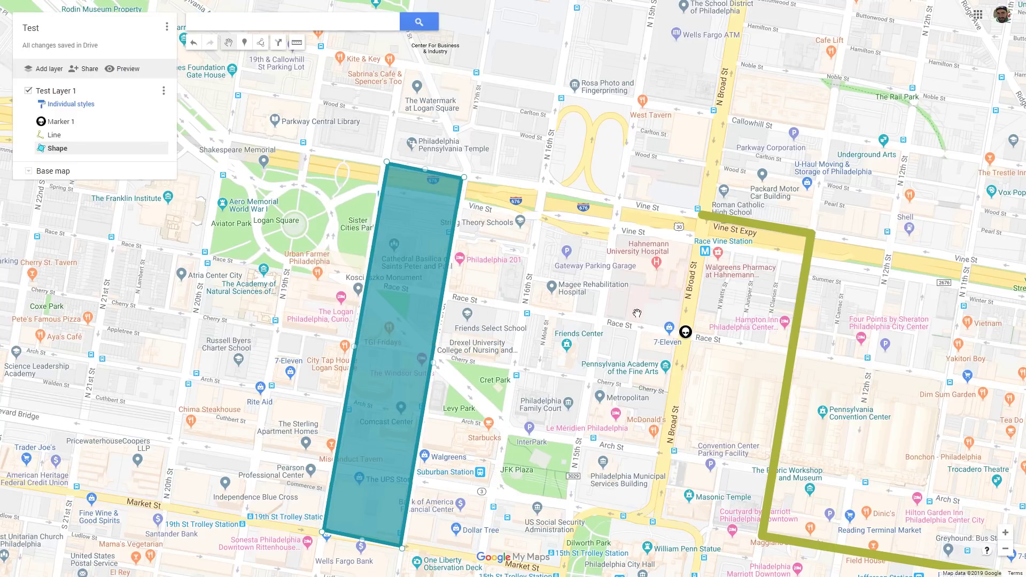
left_click_drag(637, 313, 615, 203)
scroll(604, 252, "down", 1)
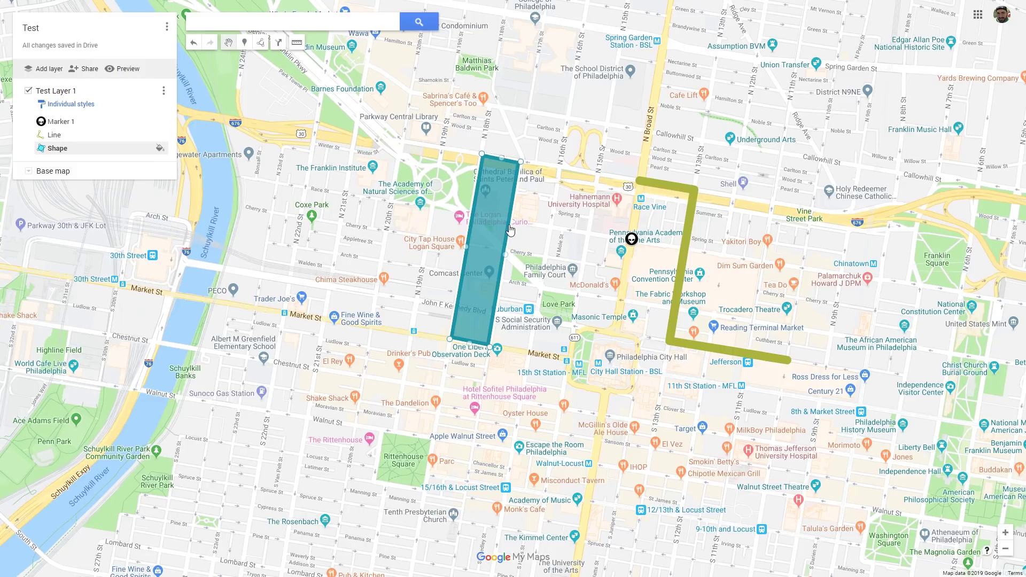
scroll(481, 249, "up", 1)
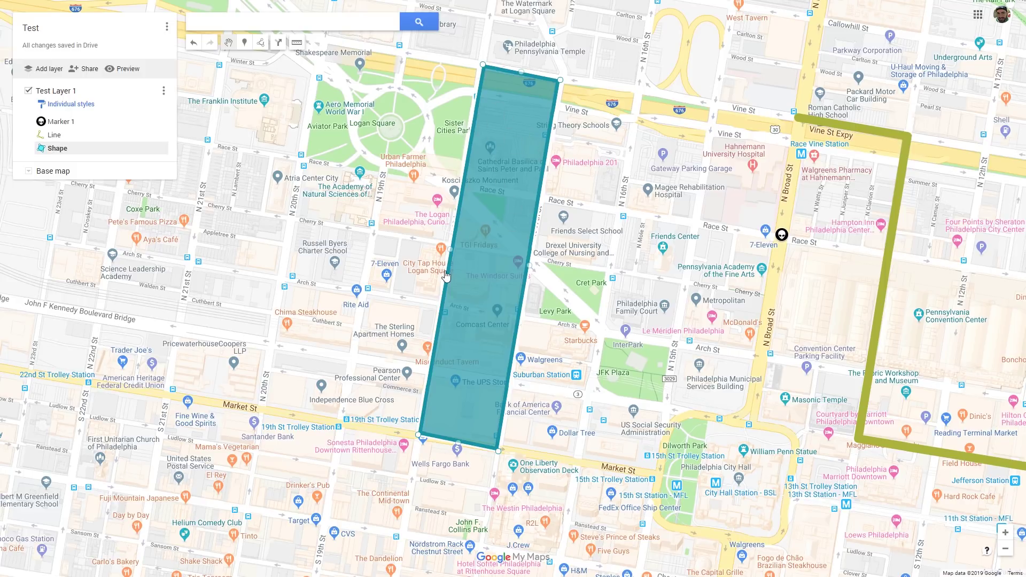
left_click_drag(598, 350, 485, 337)
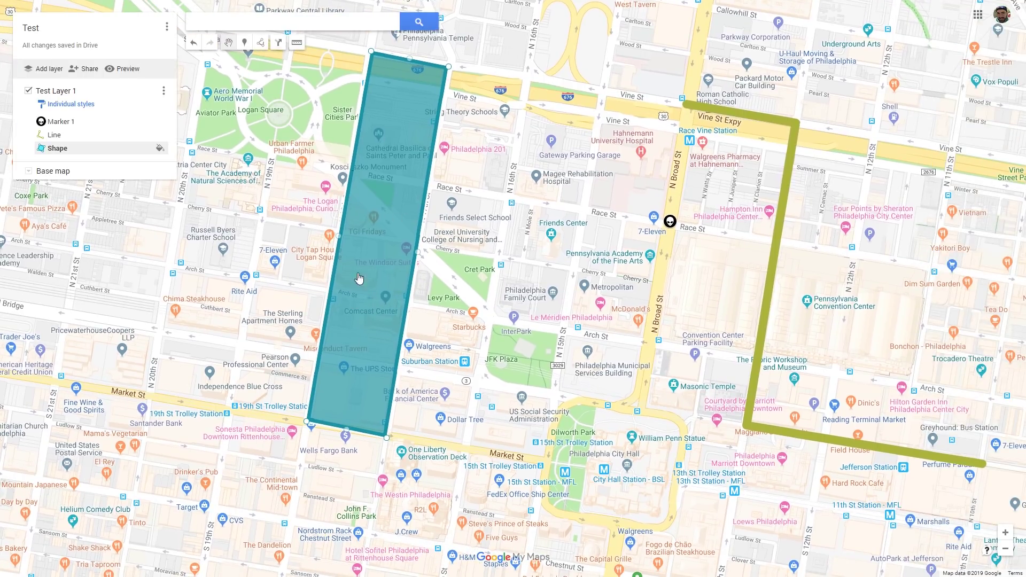
left_click_drag(706, 301, 634, 292)
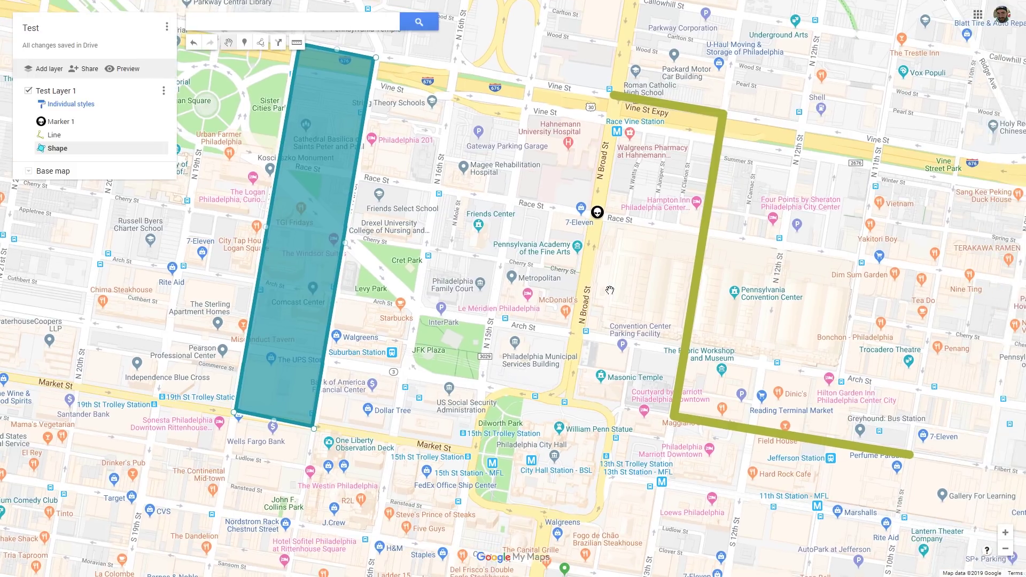
Step: Add a driving route from N 21st St near Coxe Park to S 19th St just south of Spruce St
scroll(393, 149, "down", 1)
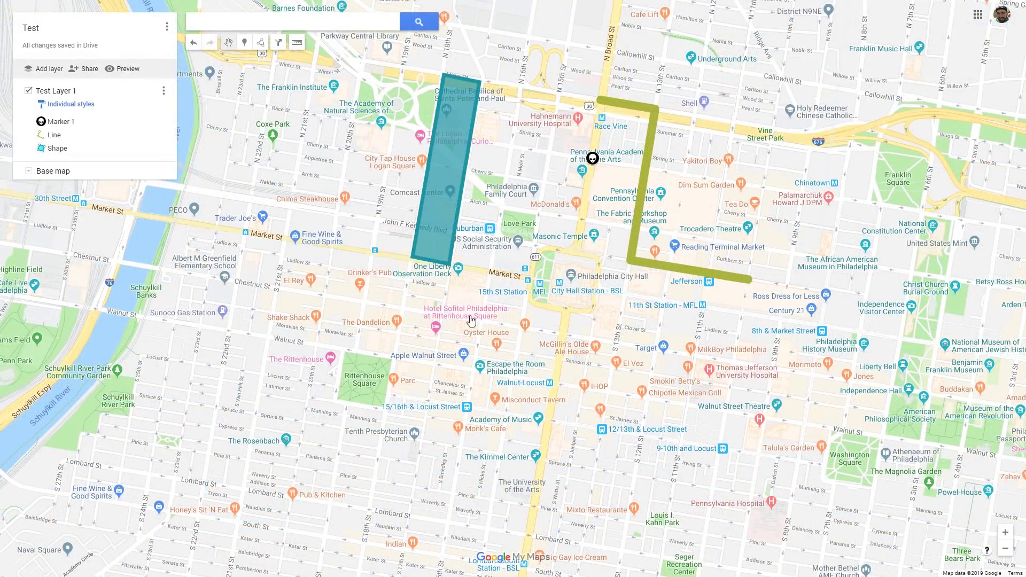
left_click(261, 45)
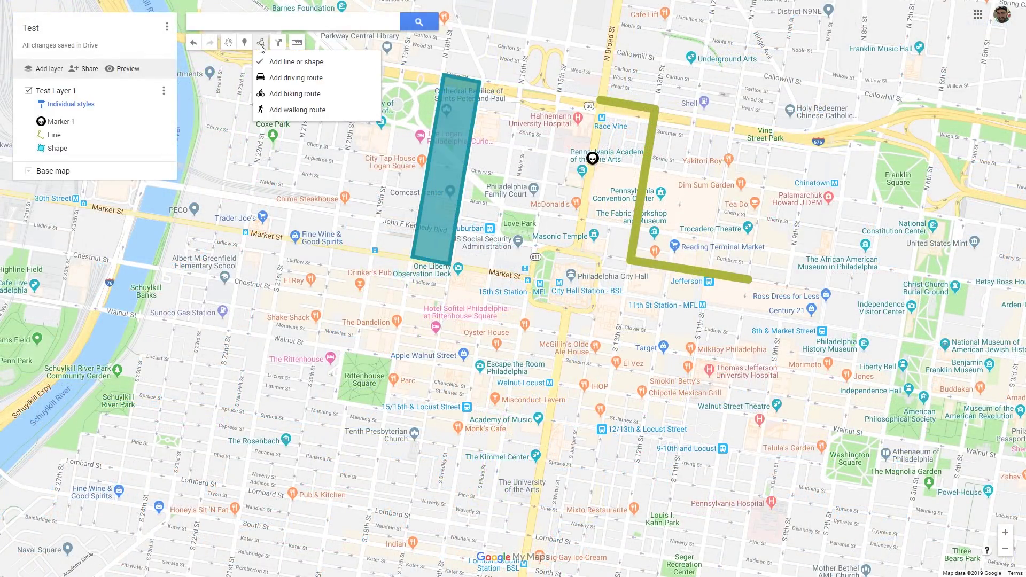
left_click(305, 80)
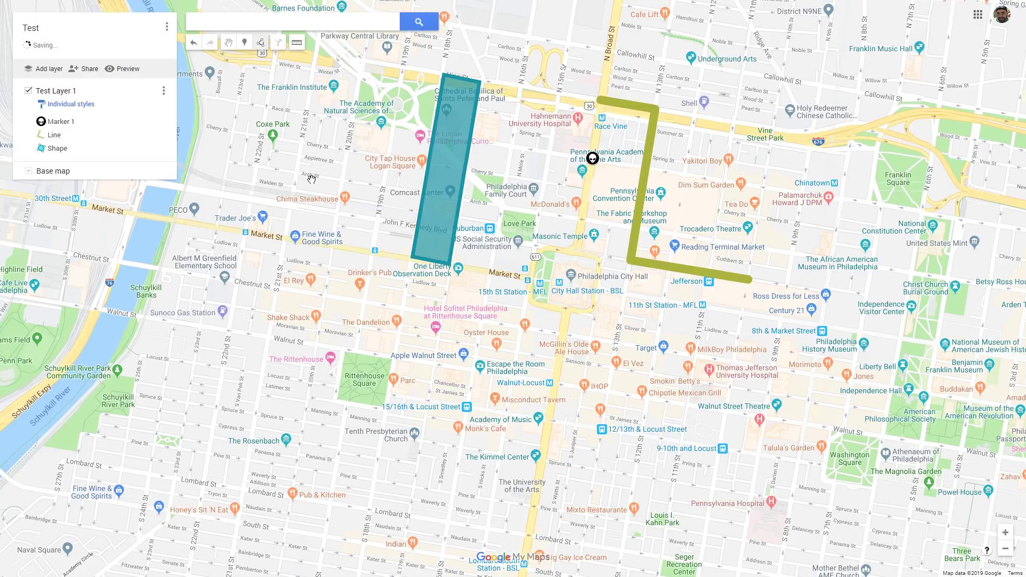
left_click(300, 141)
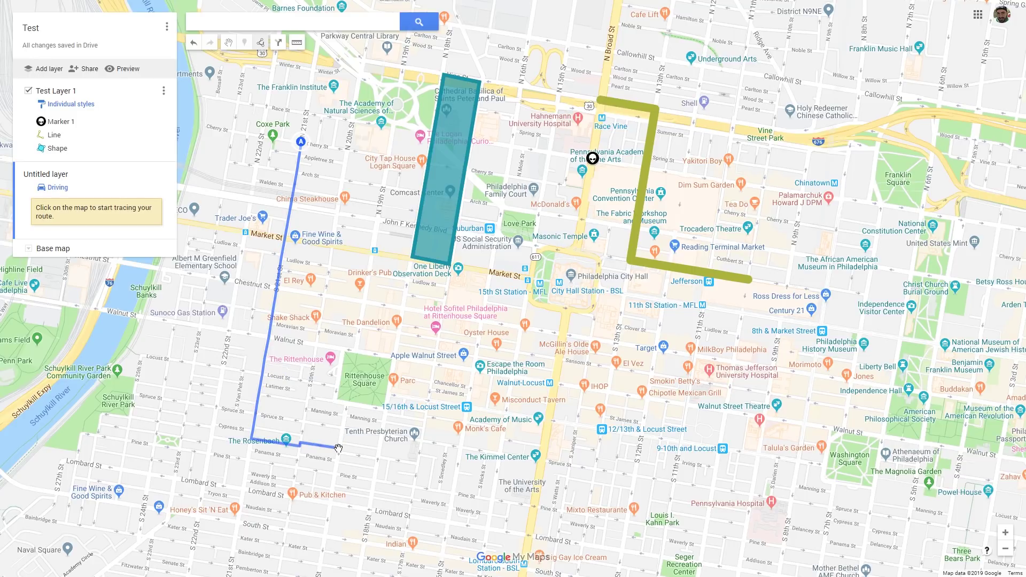
scroll(338, 448, "up", 3)
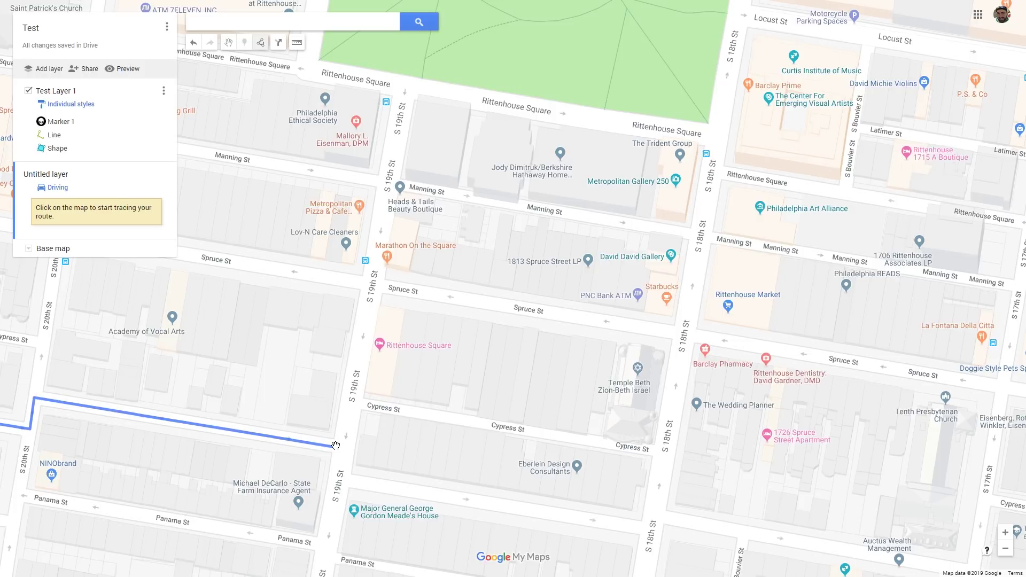
left_click(336, 445)
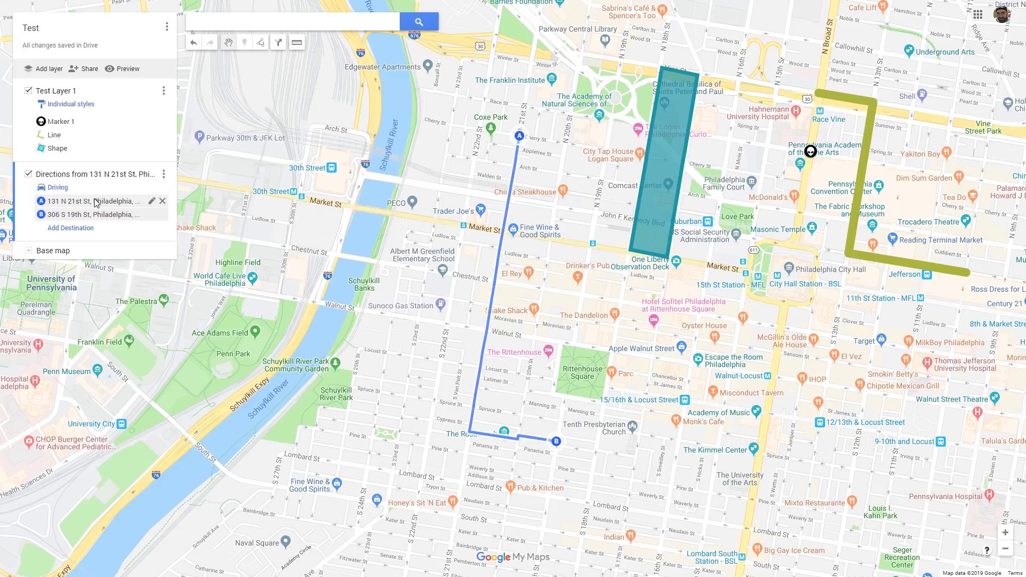
left_click(164, 174)
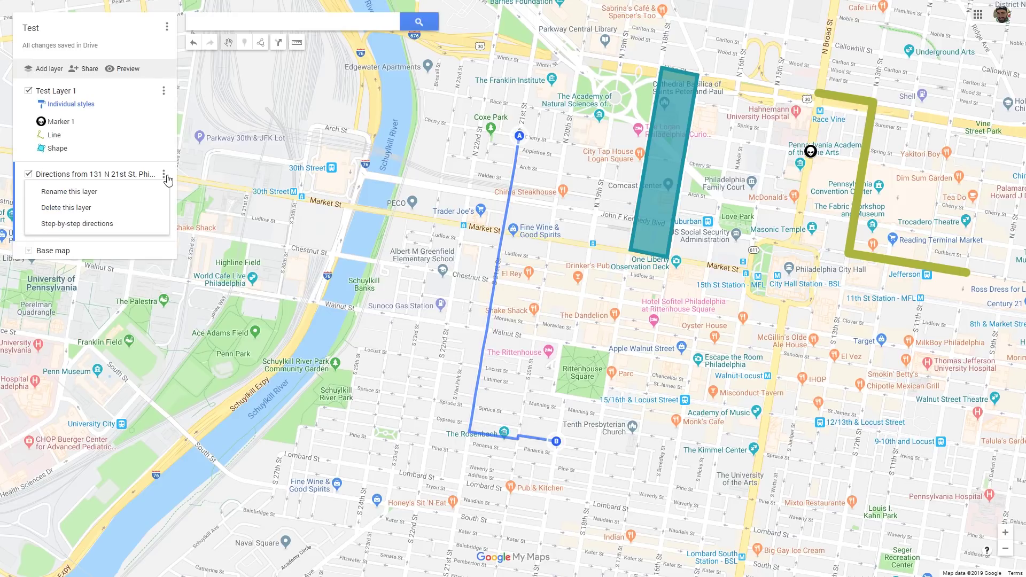
left_click(71, 195)
left_click(495, 311)
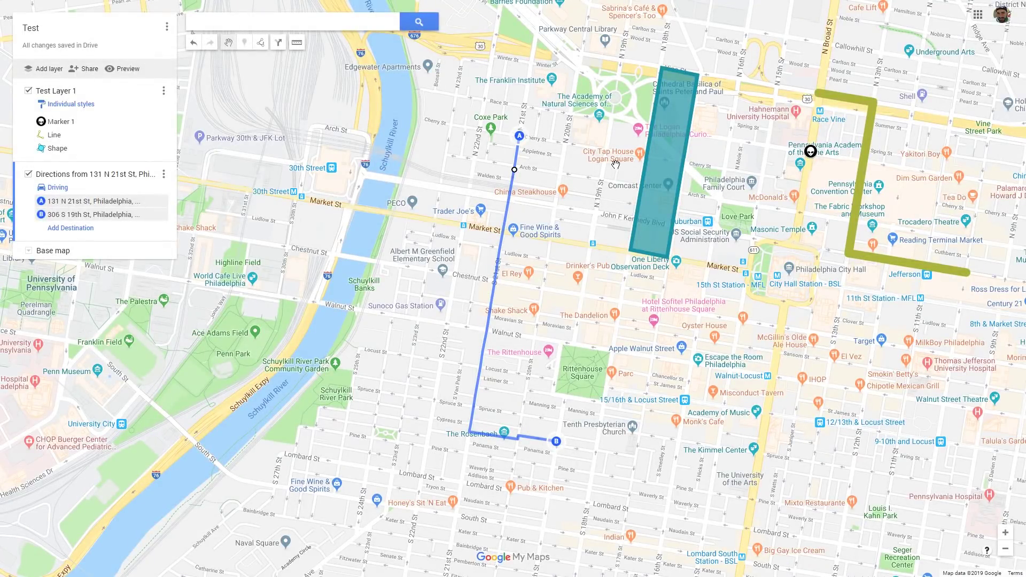
Step: Measure the perimeter and area of an irregular polygon spanning the Spring Garden blocks north of the shape, and clear the measurement
left_click_drag(616, 165, 469, 266)
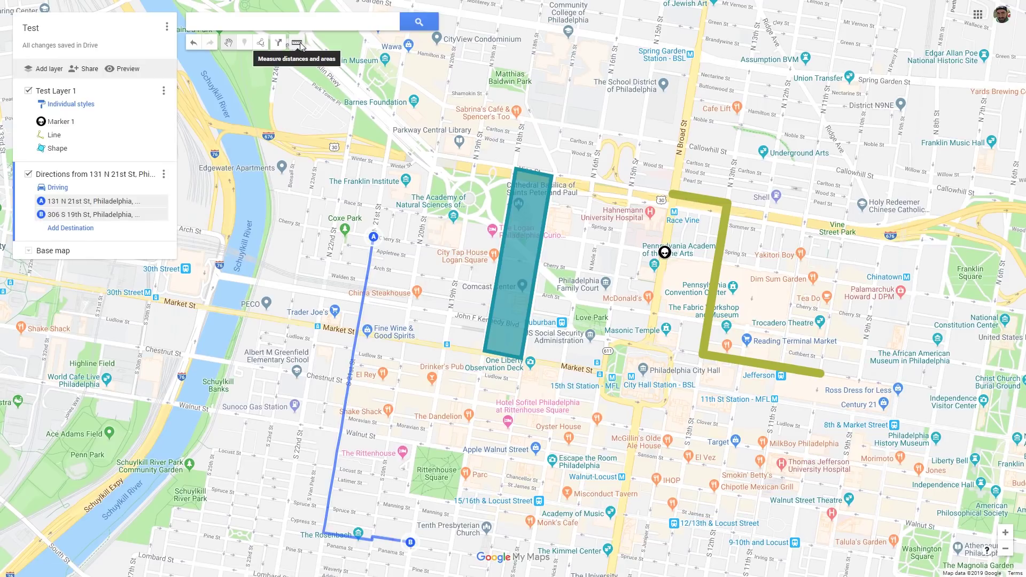
left_click(298, 42)
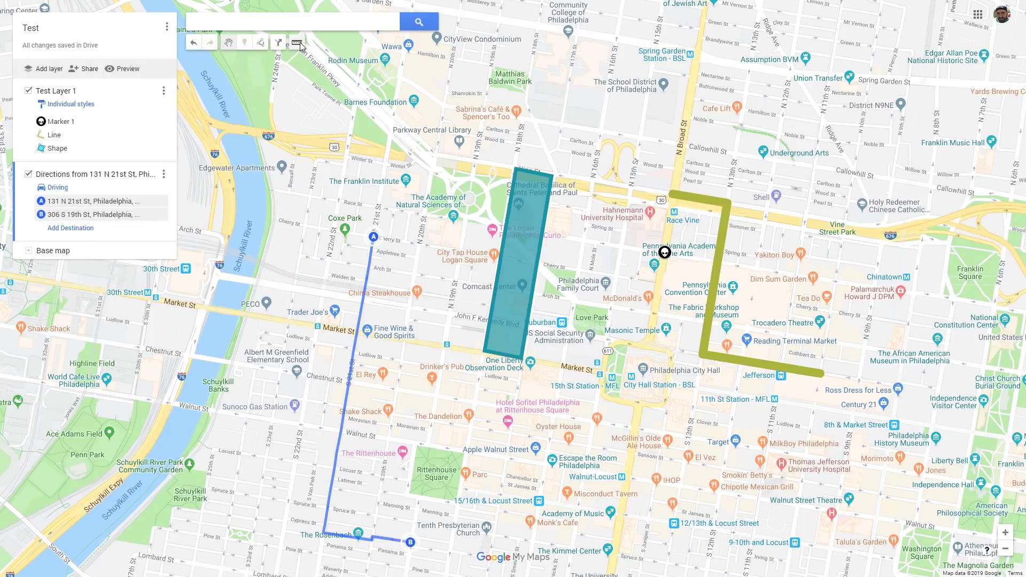
left_click(483, 109)
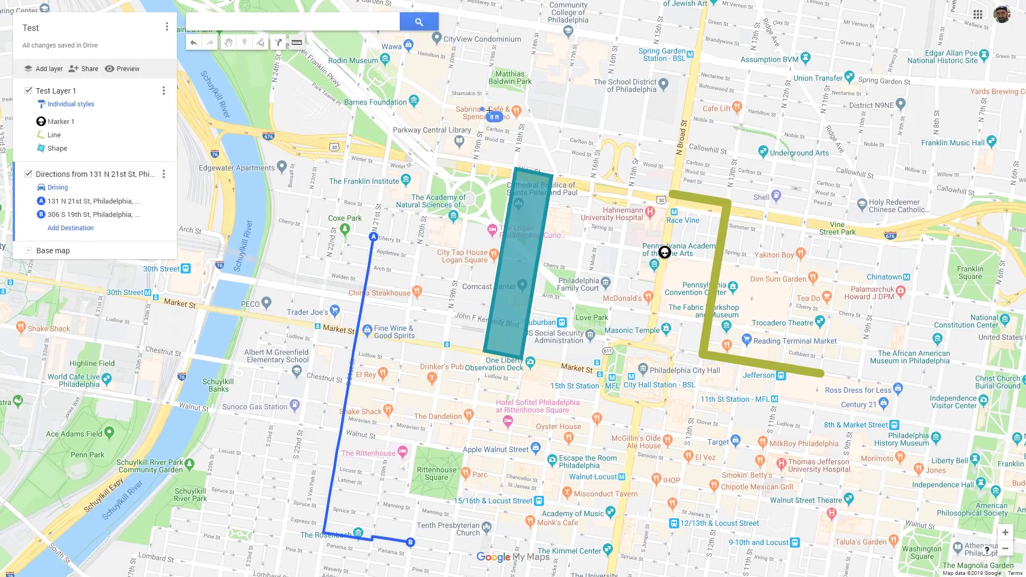
left_click(551, 123)
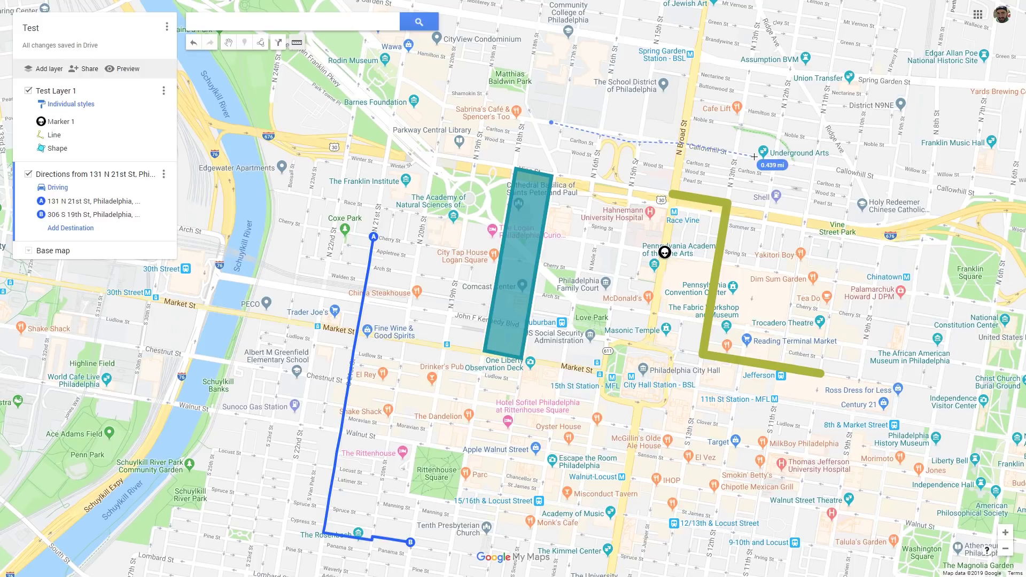
left_click(813, 165)
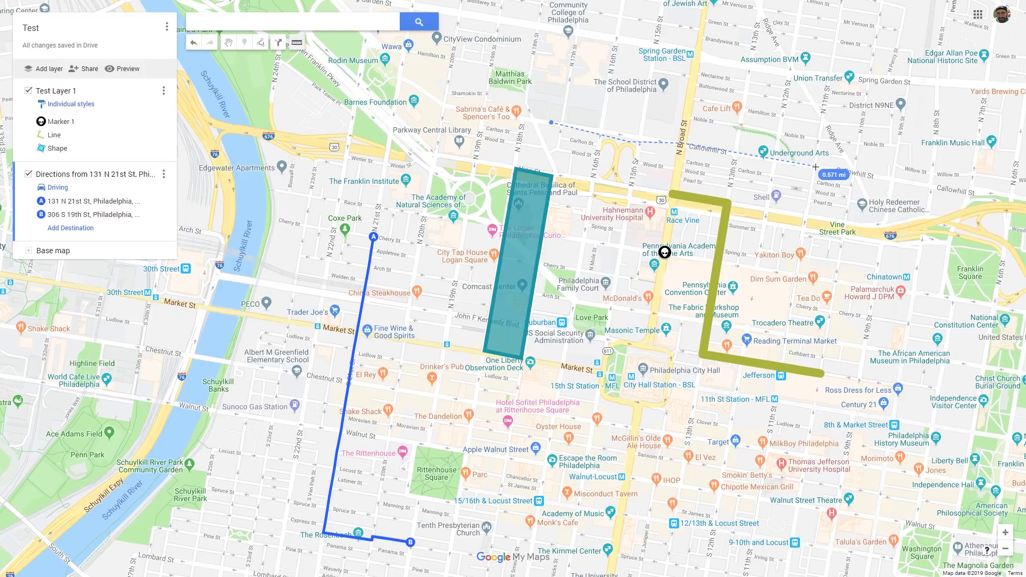
left_click(852, 169)
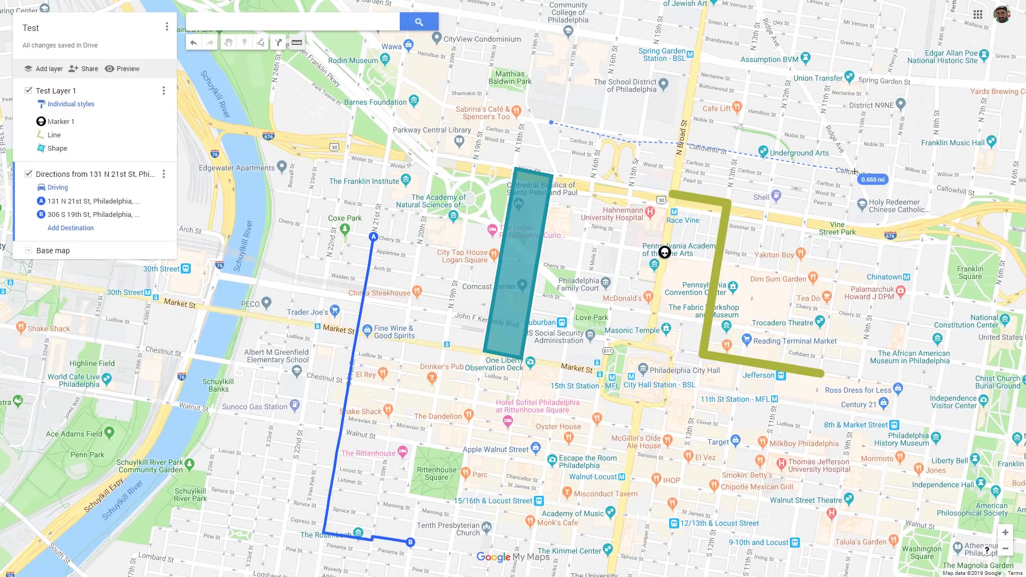
left_click(838, 263)
left_click(877, 267)
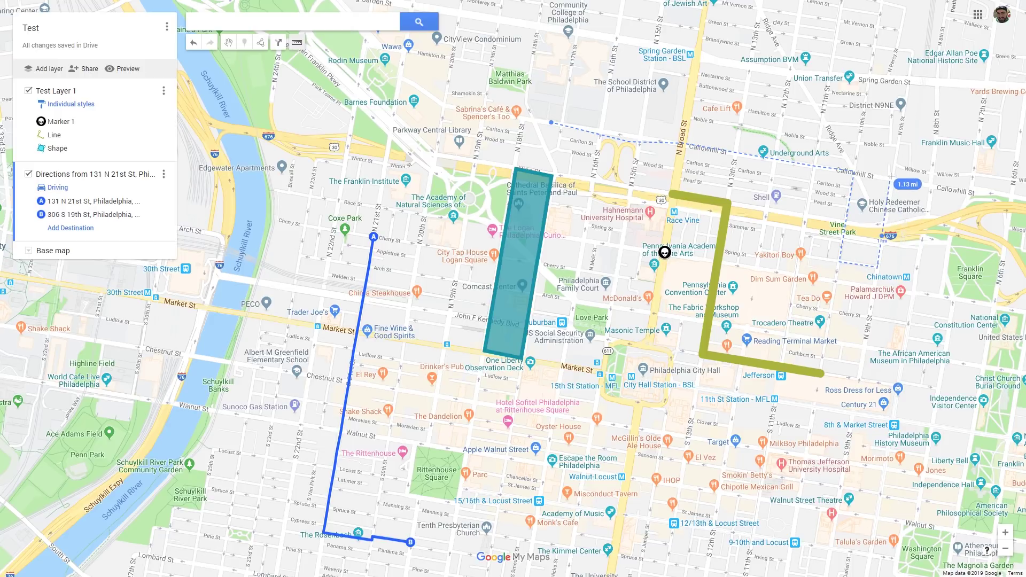
left_click(911, 79)
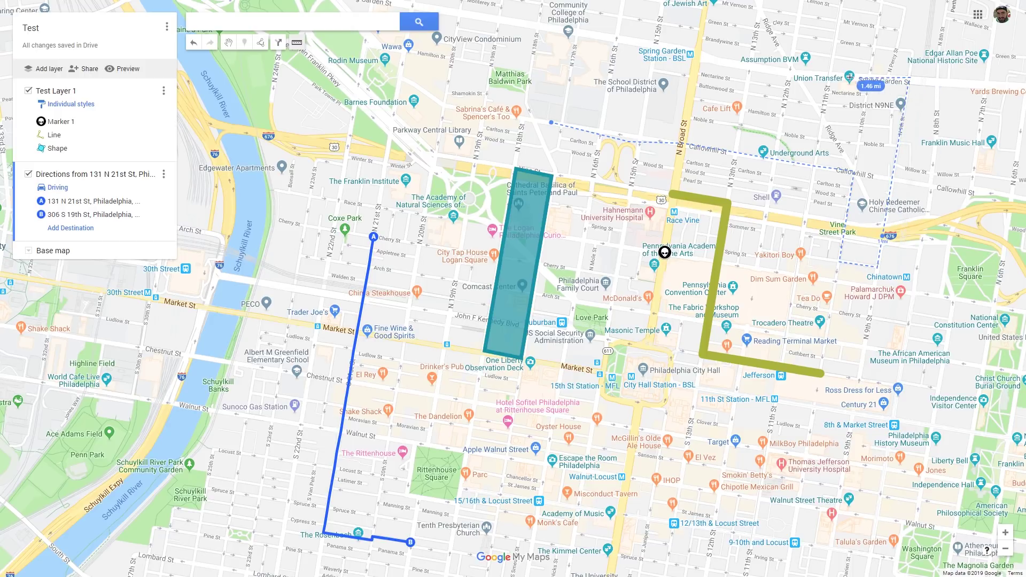
left_click(532, 28)
left_click(469, 52)
left_click(348, 124)
left_click(373, 162)
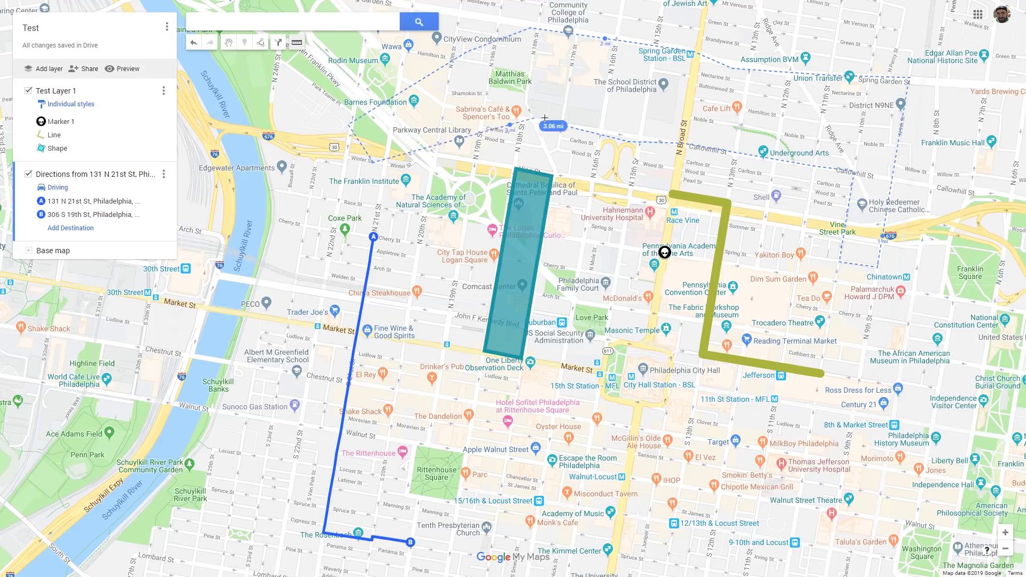
left_click(552, 123)
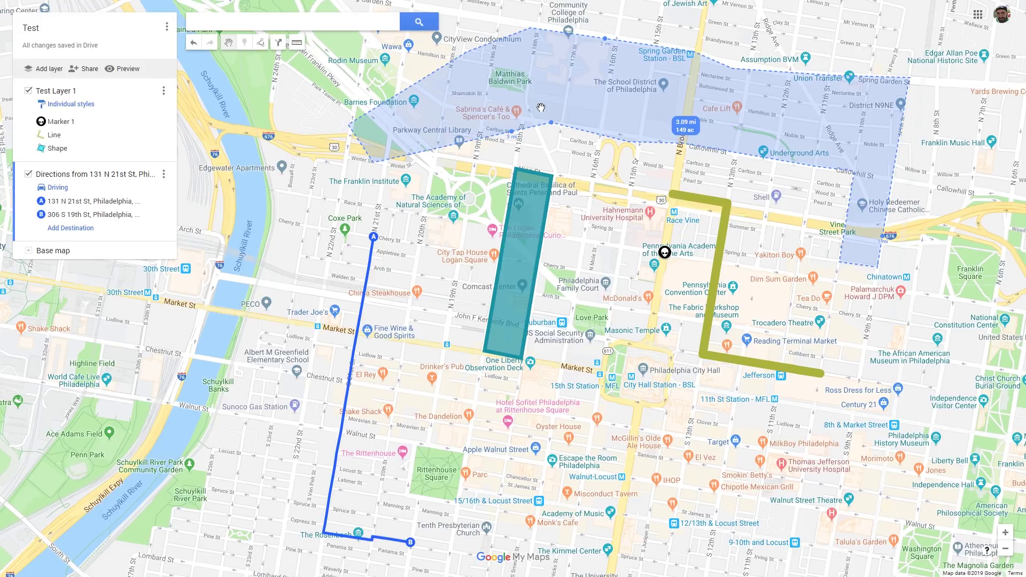
left_click_drag(636, 180, 611, 186)
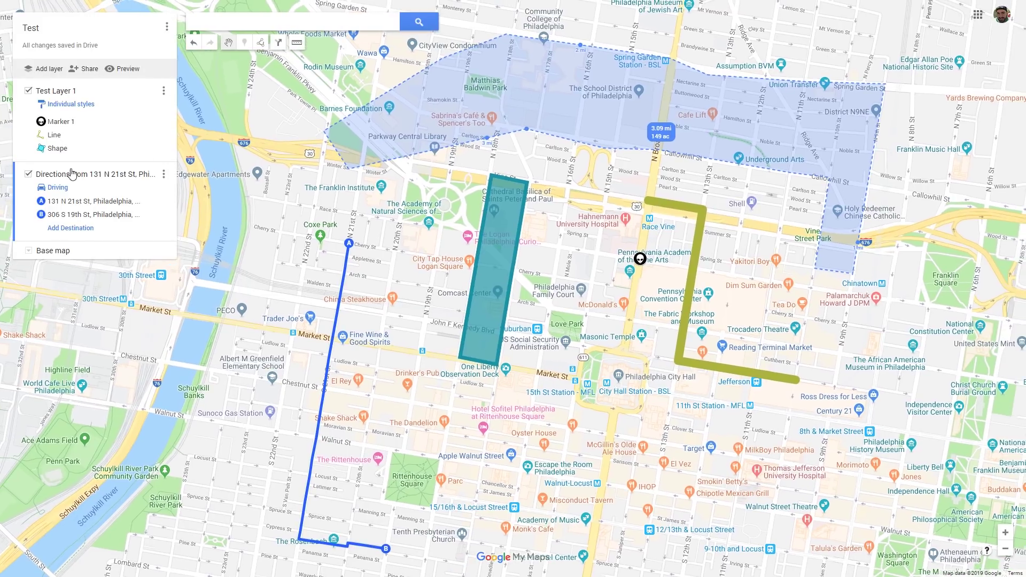
left_click(525, 155)
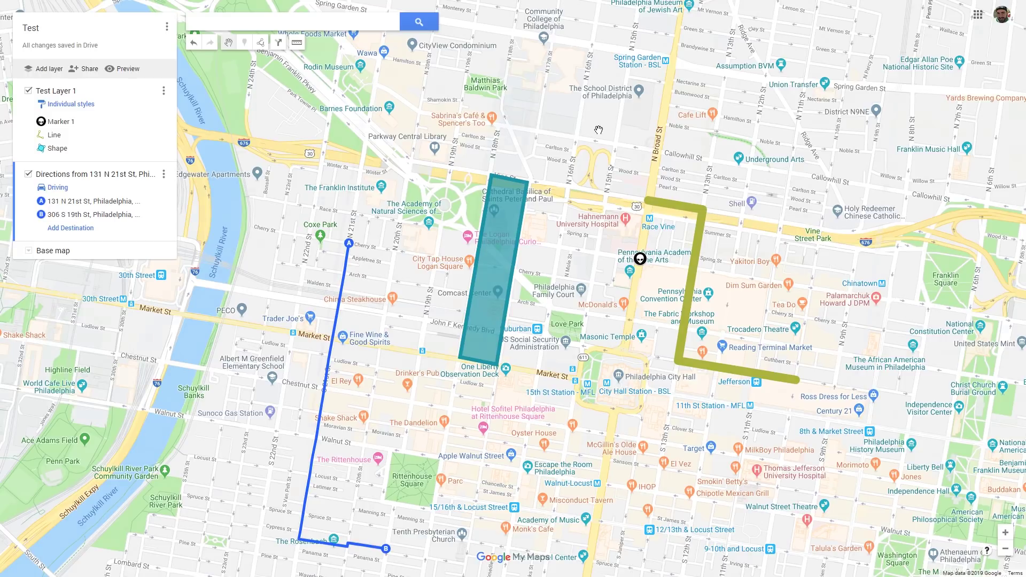
Step: Preview the map in view-only mode and switch the directions layer off and on again
left_click_drag(446, 474, 457, 359)
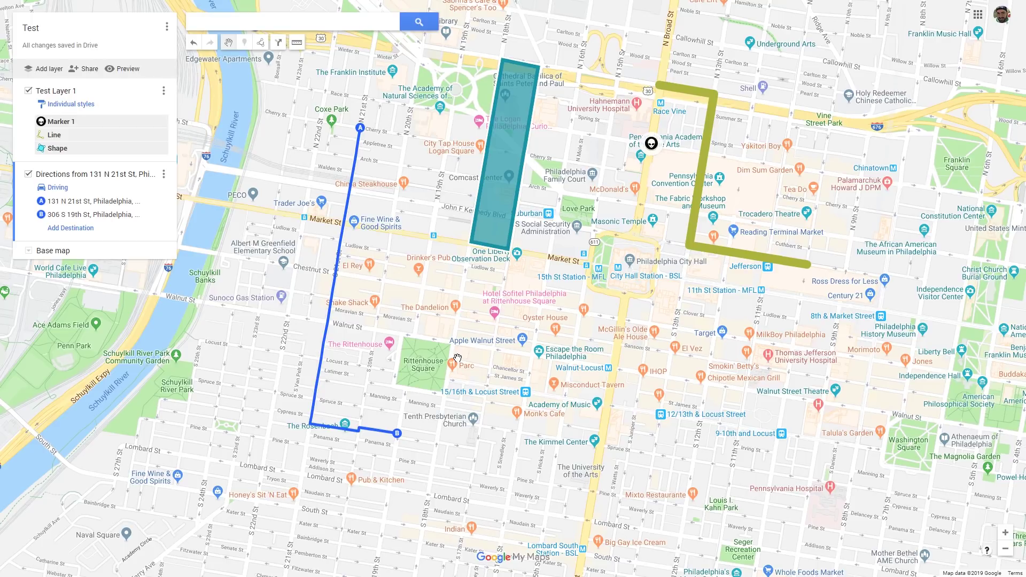
left_click(128, 69)
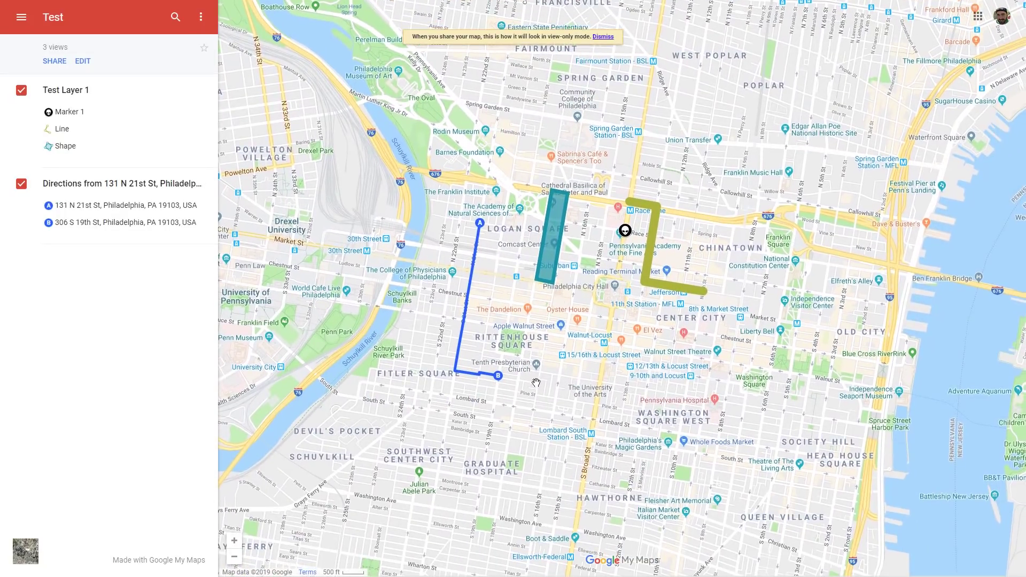
left_click(19, 190)
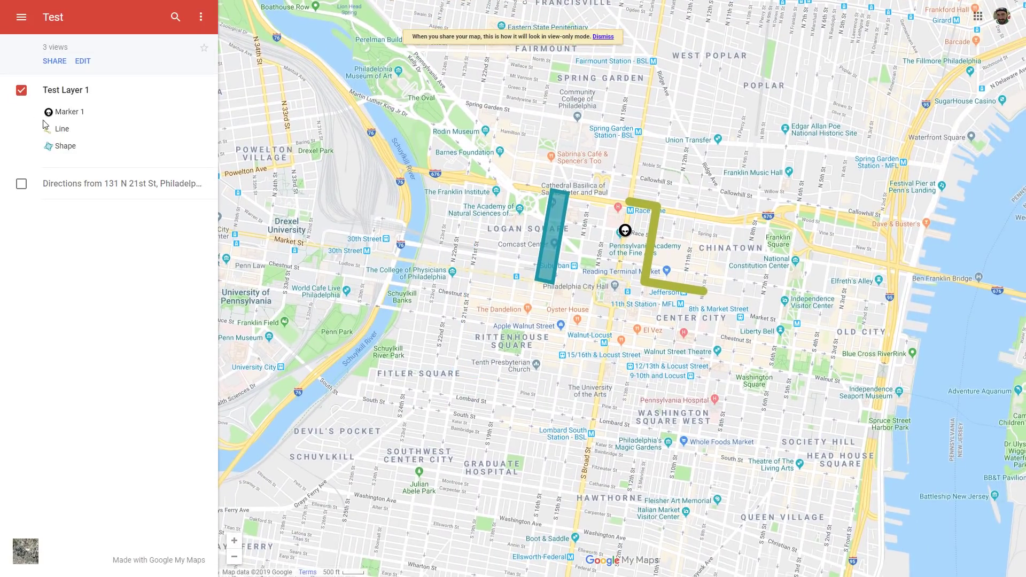
left_click(21, 190)
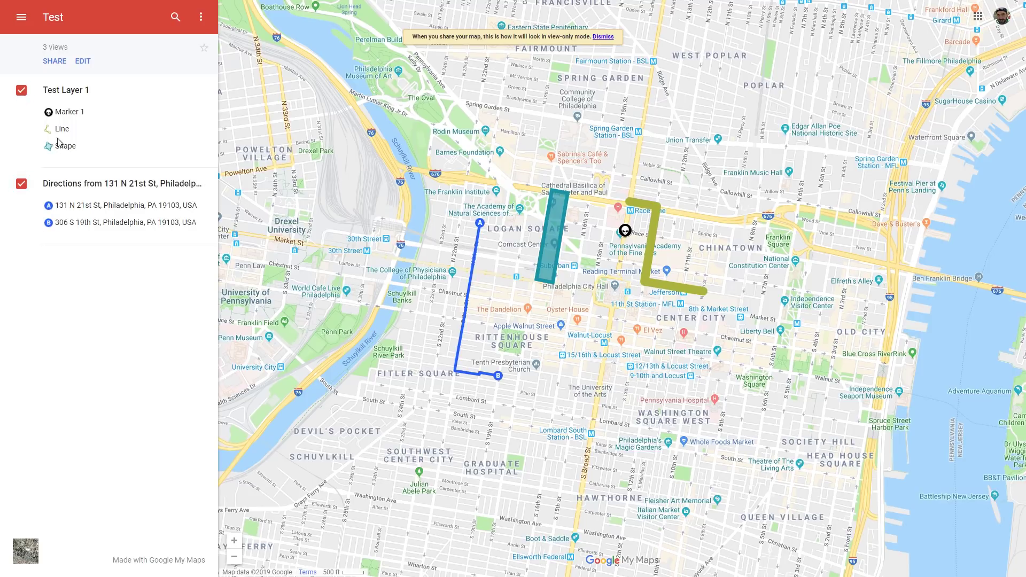
Step: Check the details of Marker 1, Line and Shape in the preview, and return to the map editor
left_click(71, 113)
left_click(19, 109)
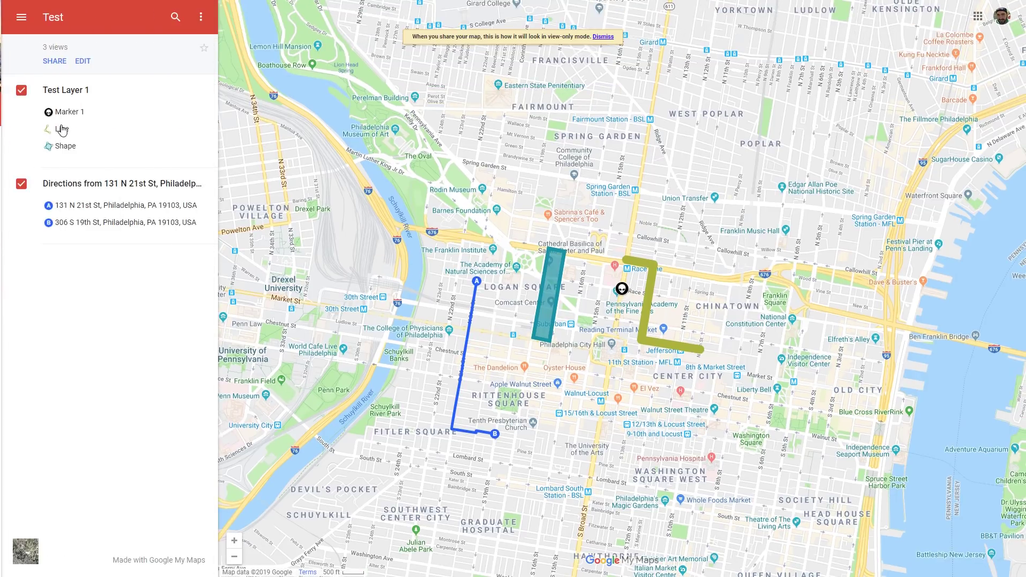
left_click(62, 128)
left_click(15, 12)
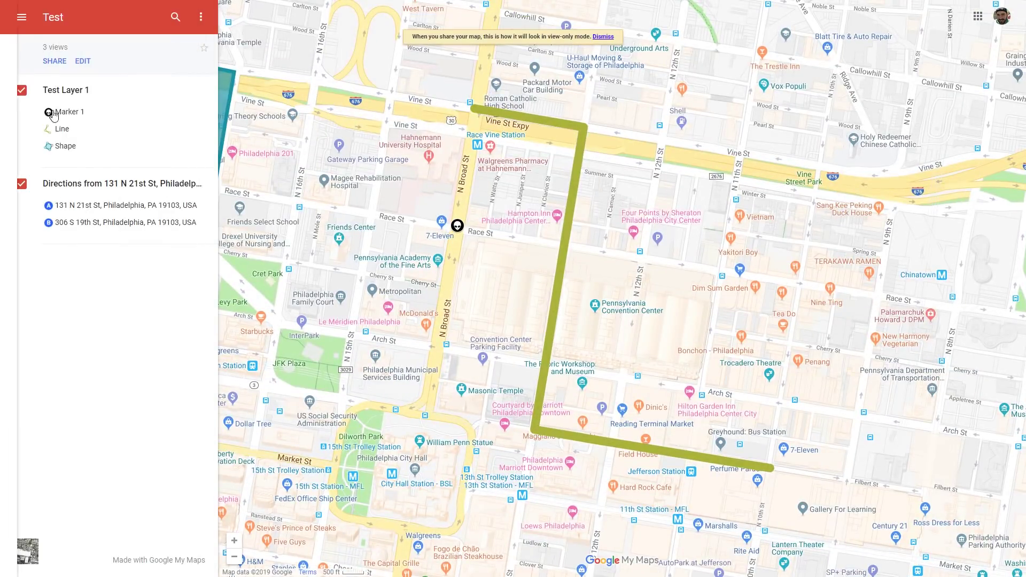
left_click(63, 146)
left_click(18, 110)
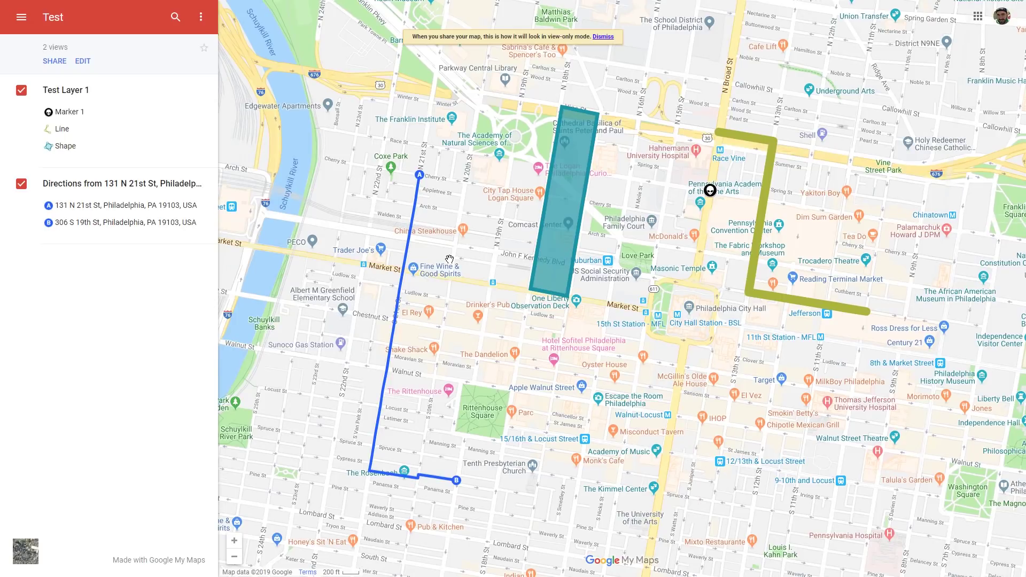
key("ctrl+w")
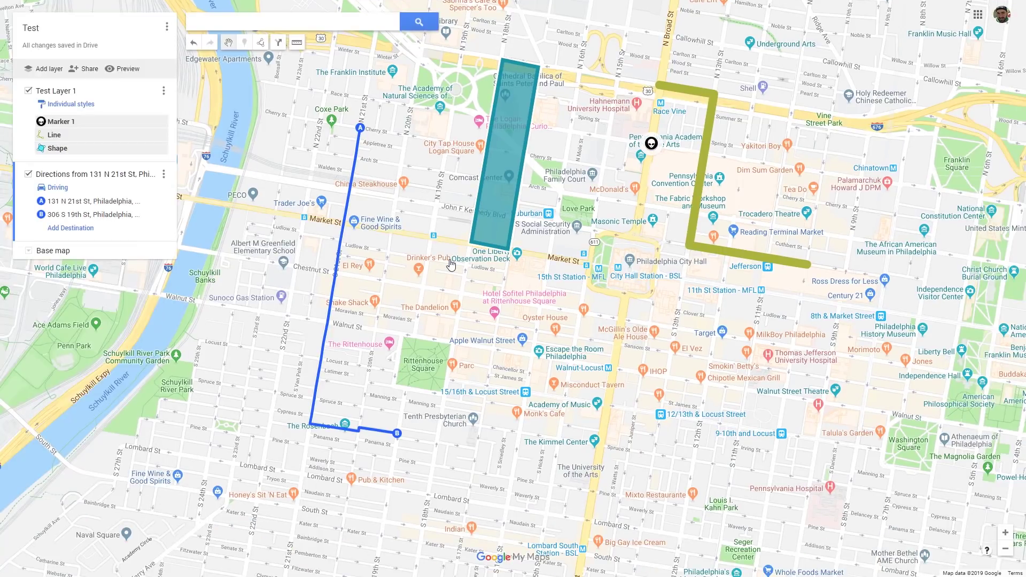
Step: Try the satellite, terrain and several other base map styles, and restore the default style
left_click(29, 254)
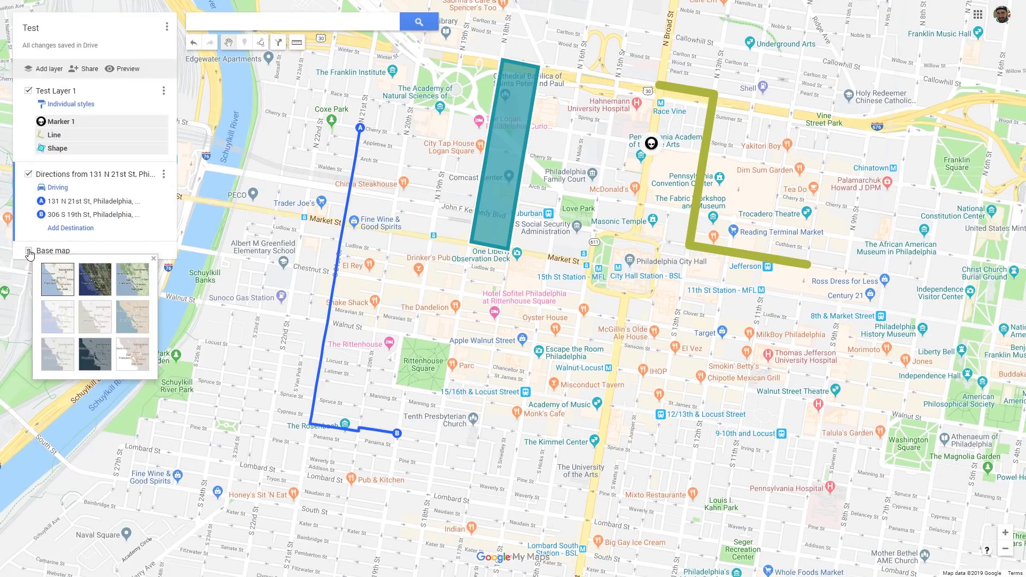
left_click(96, 279)
left_click(132, 279)
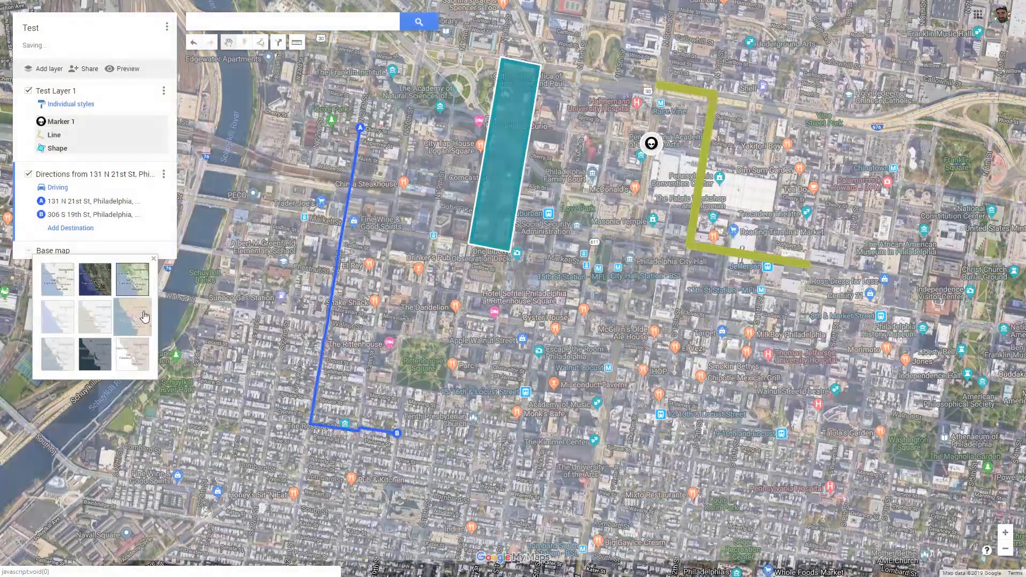
left_click(138, 325)
left_click(136, 357)
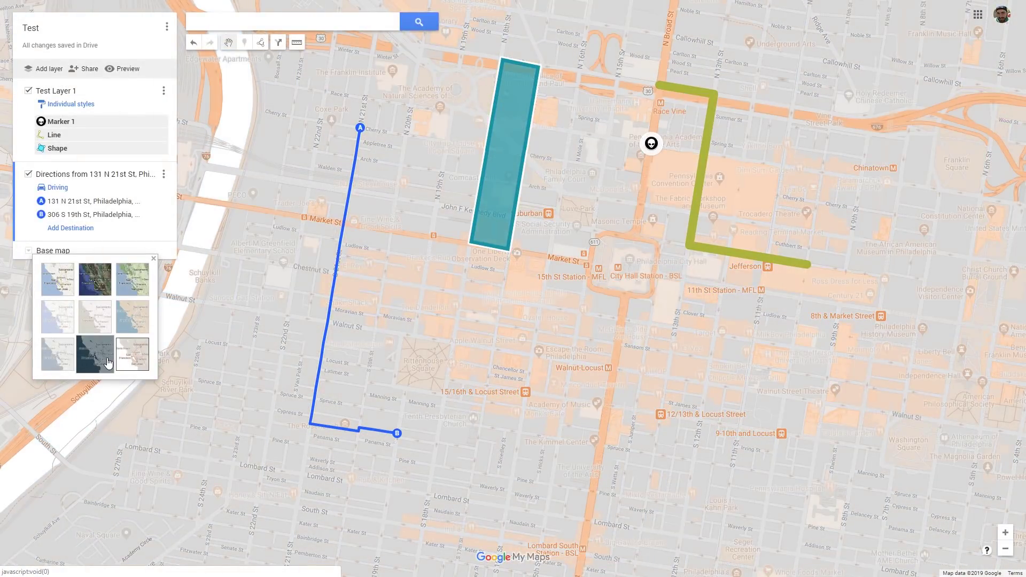
left_click(96, 328)
left_click(55, 285)
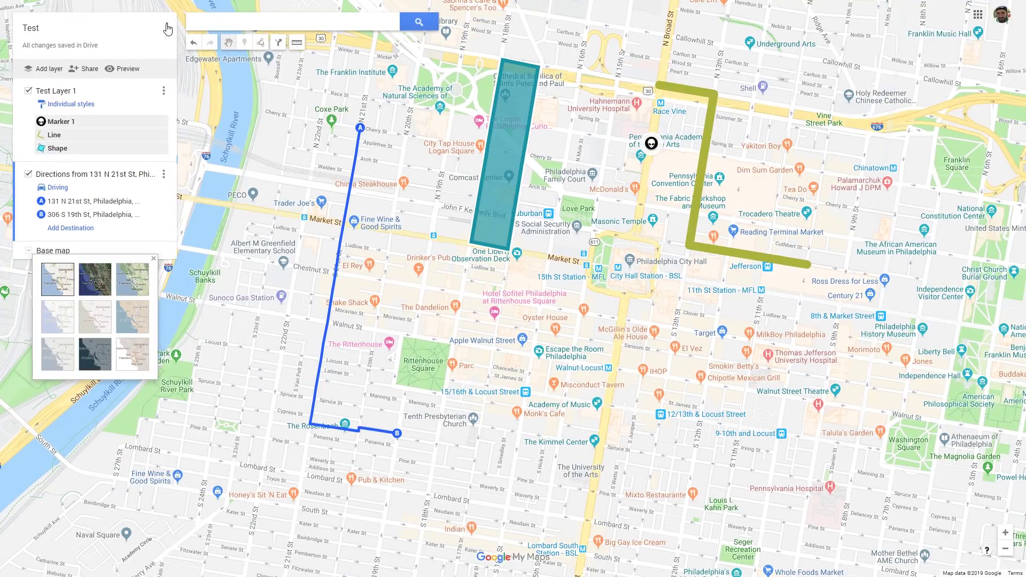
Step: Save the current view as the map's default, and replace it with a wider view of central Philadelphia reaching the Delaware River
left_click(167, 30)
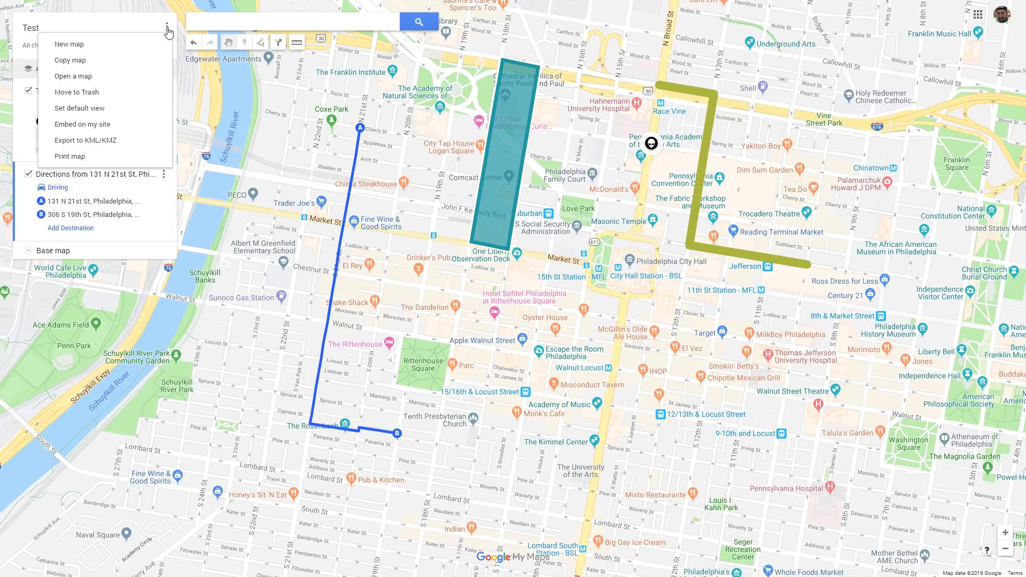
left_click(83, 109)
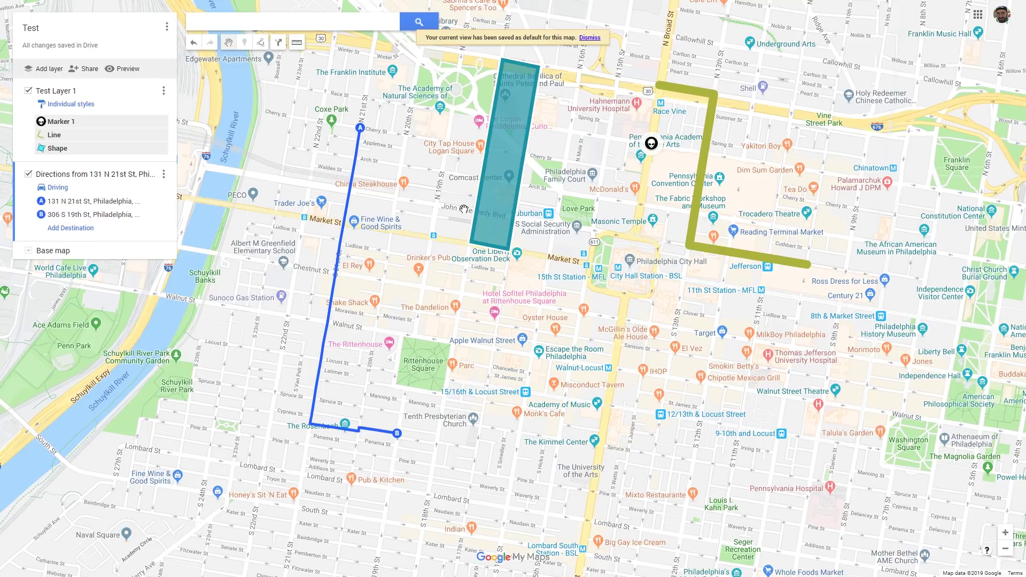
scroll(439, 235, "down", 2)
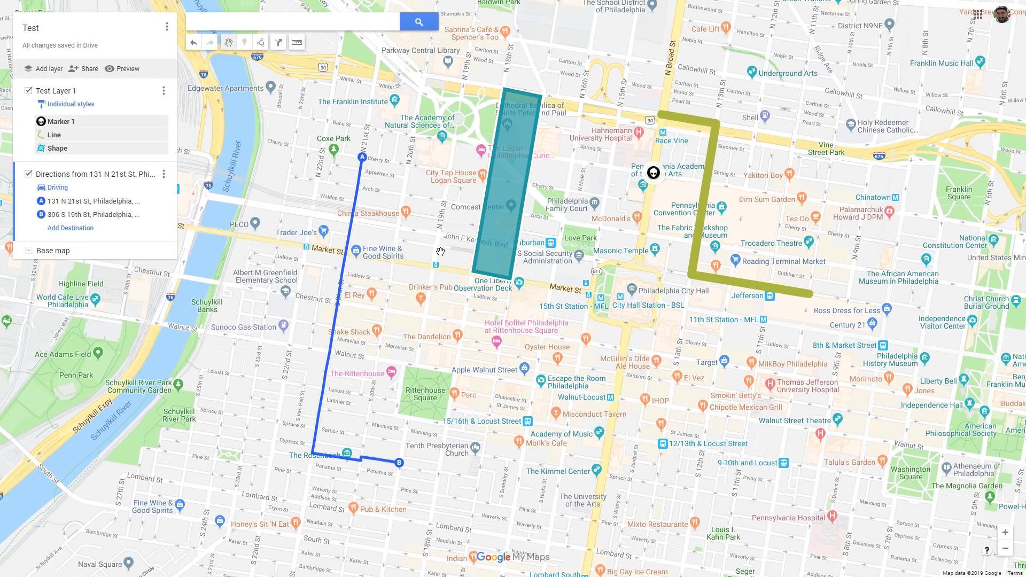
scroll(440, 252, "down", 2)
scroll(460, 284, "up", 2)
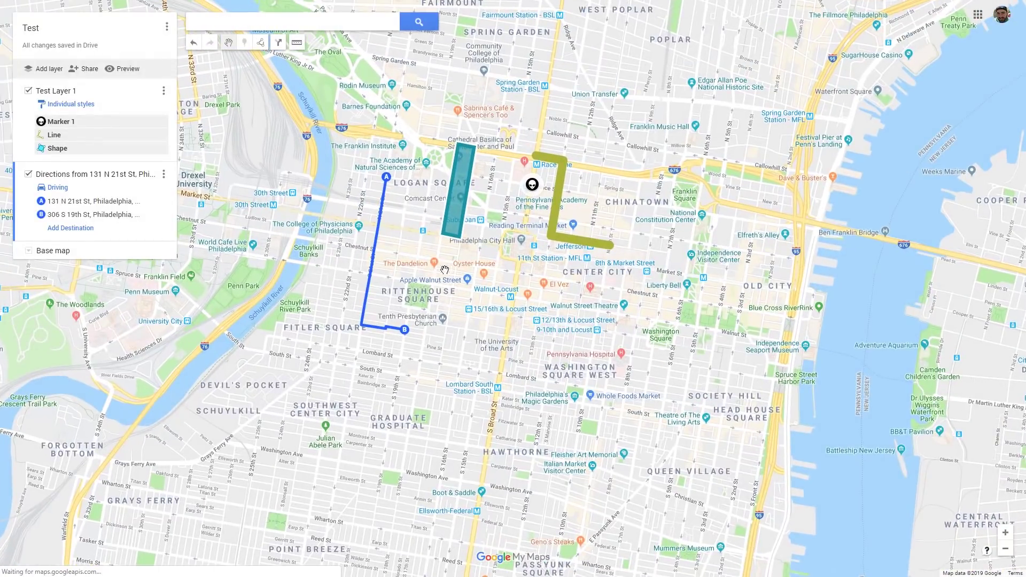
left_click_drag(447, 279, 446, 311)
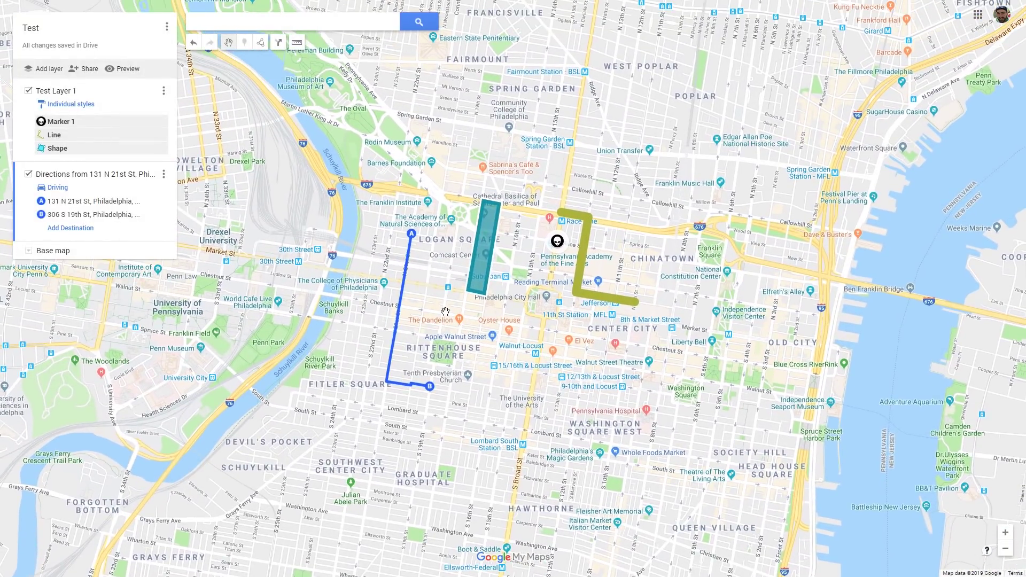
left_click(167, 28)
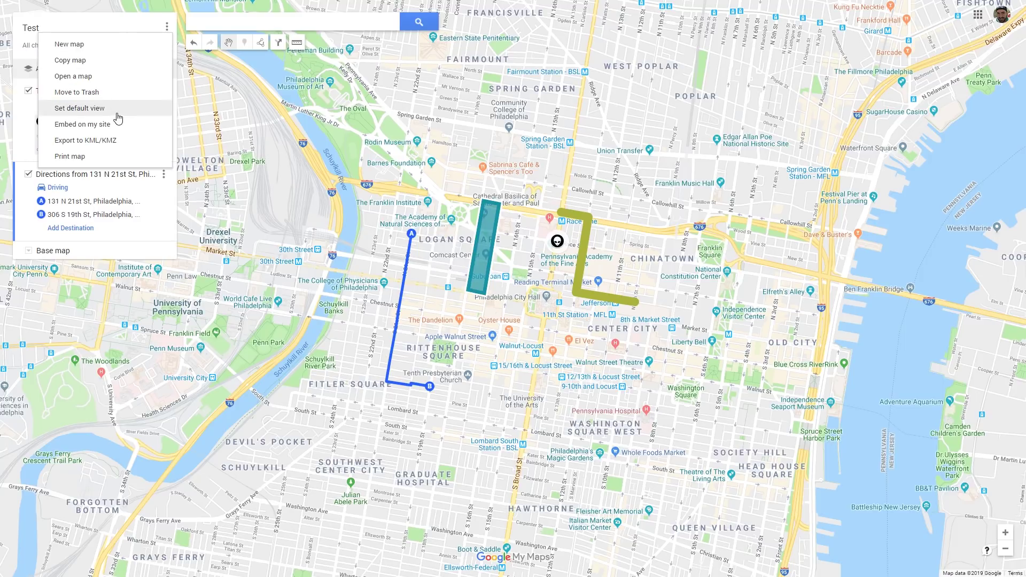
left_click(117, 109)
scroll(370, 247, "down", 2)
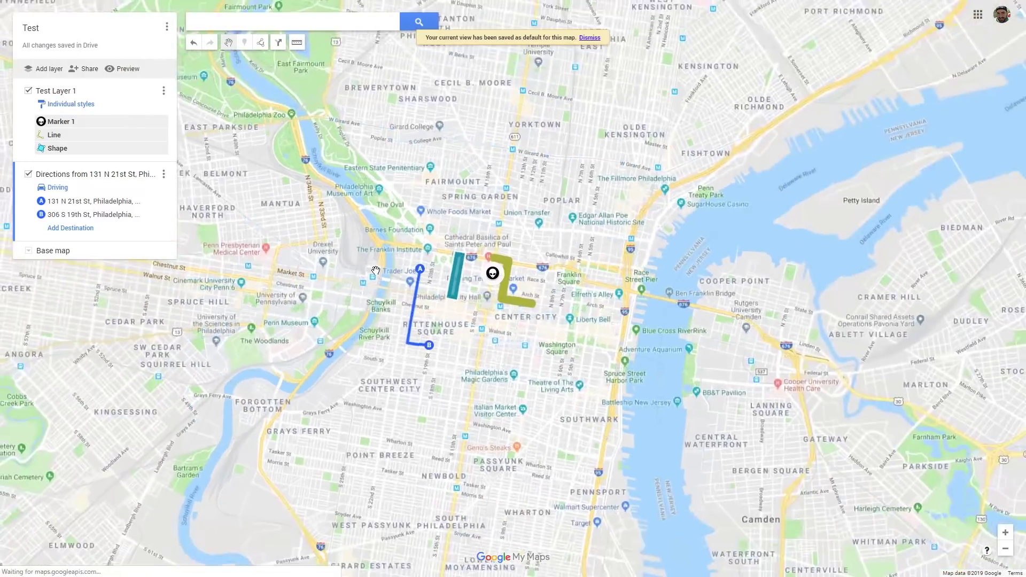
scroll(376, 271, "down", 2)
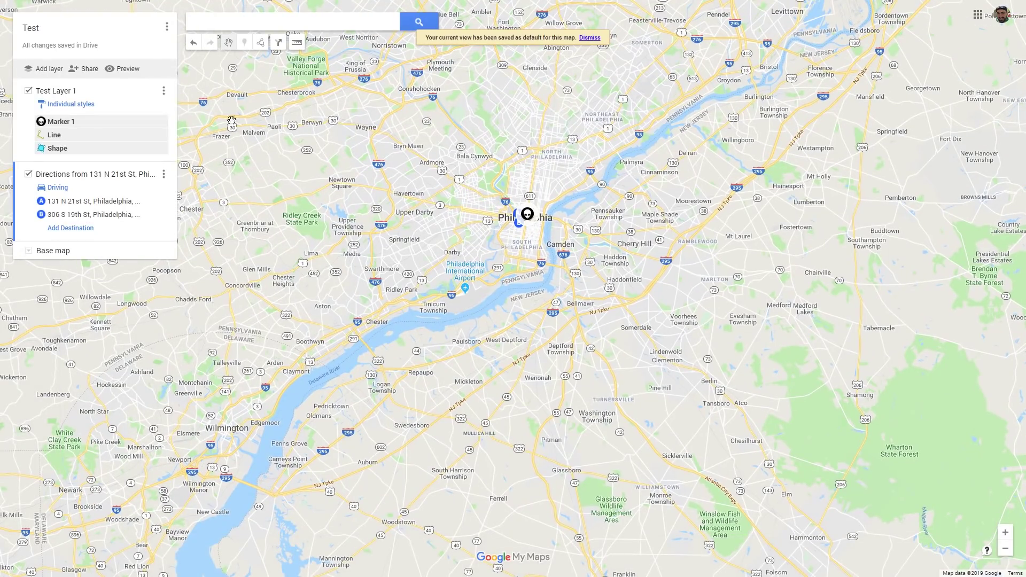
left_click(167, 28)
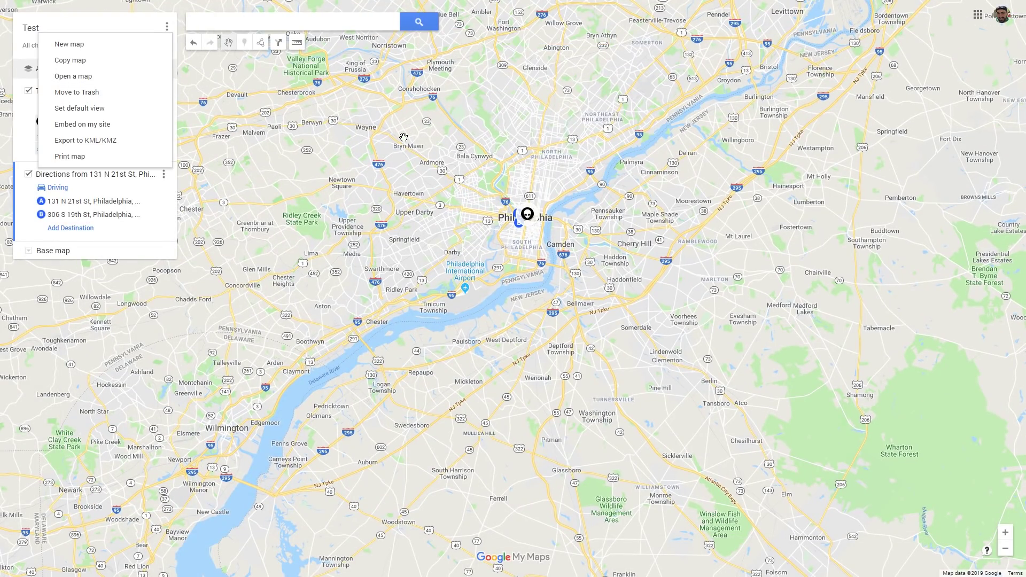
left_click_drag(493, 211, 490, 214)
scroll(491, 214, "up", 4)
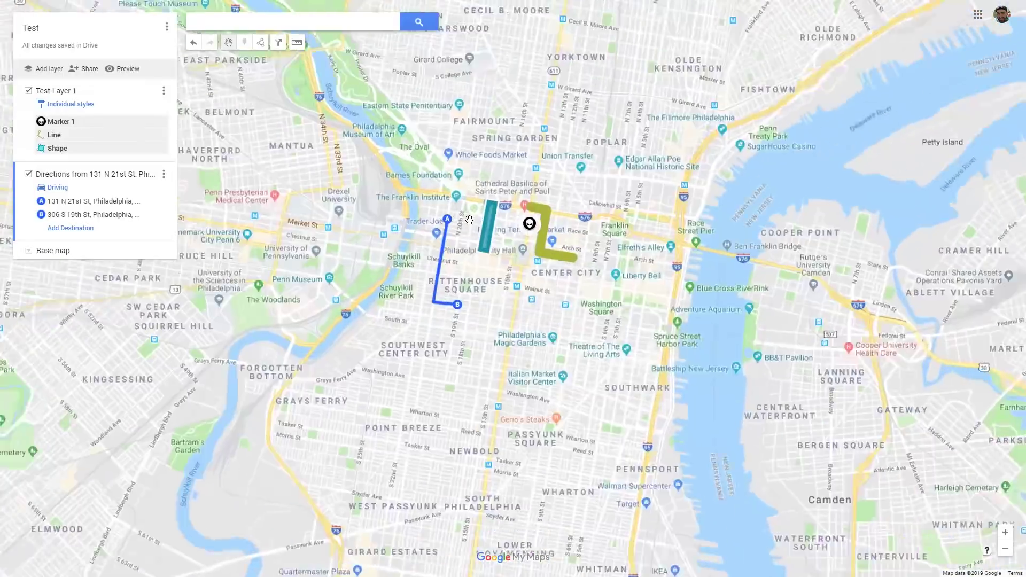
scroll(481, 233, "up", 1)
scroll(489, 219, "down", 1)
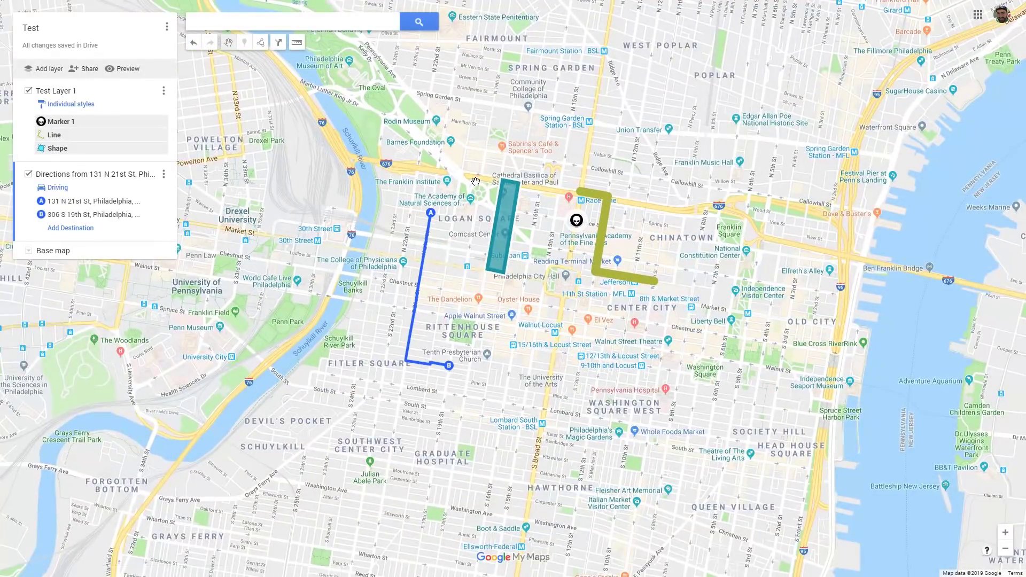
Step: Save a slightly more northerly view of central Philadelphia, including Fairmount, as the map's default view
mouse_move(485, 178)
left_mouse_down()
mouse_move(509, 230)
mouse_move(530, 220)
left_mouse_up()
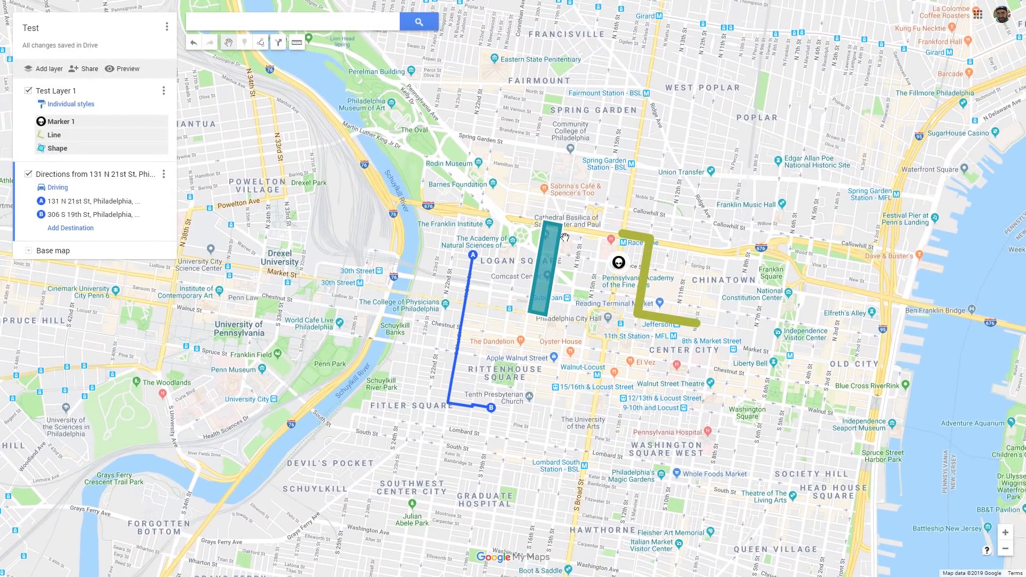
left_click(164, 92)
left_click(167, 28)
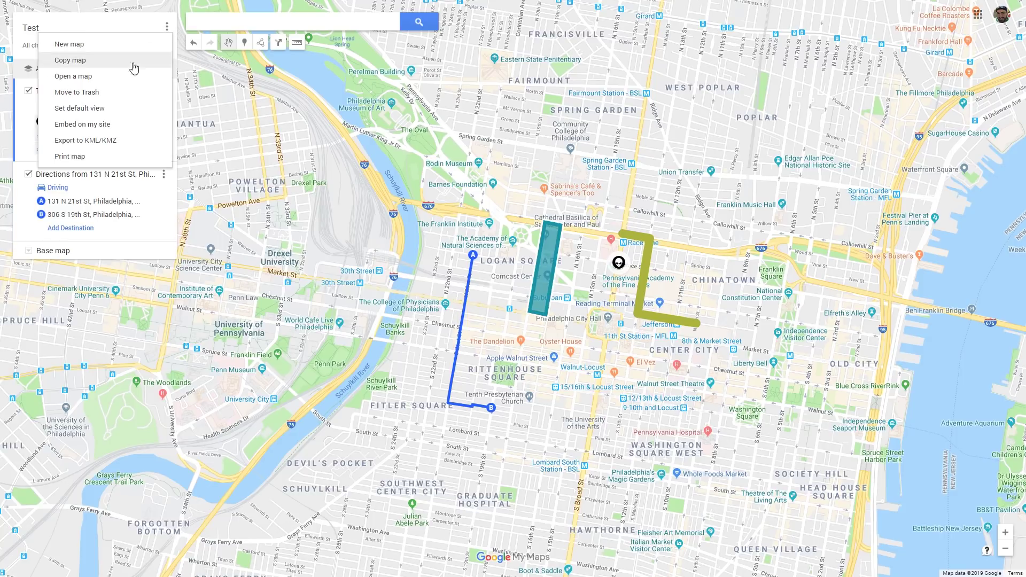
left_click(102, 116)
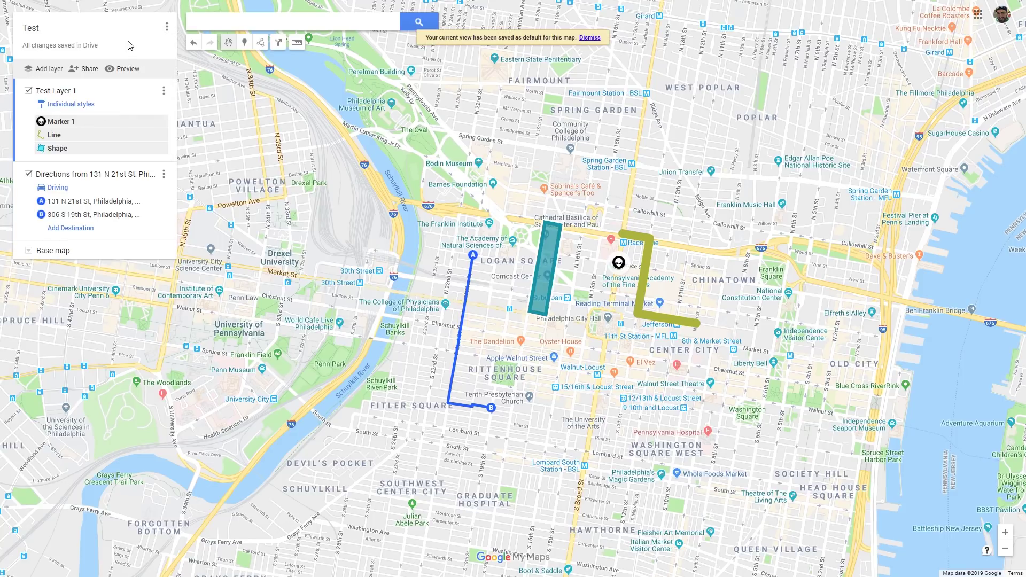
Step: Try to get the code for embedding the map on a website
left_click(167, 29)
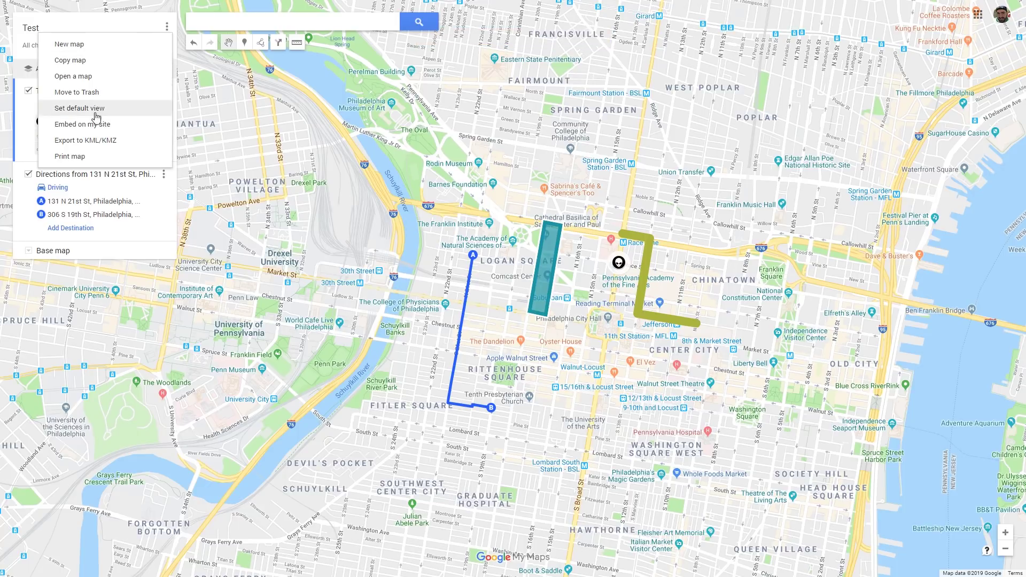
left_click(92, 125)
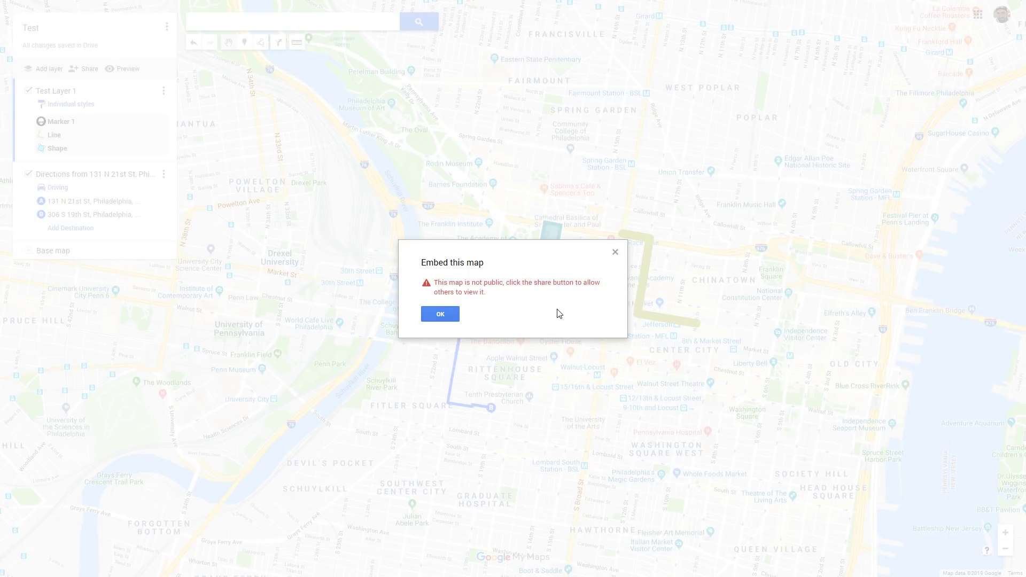
left_click(615, 253)
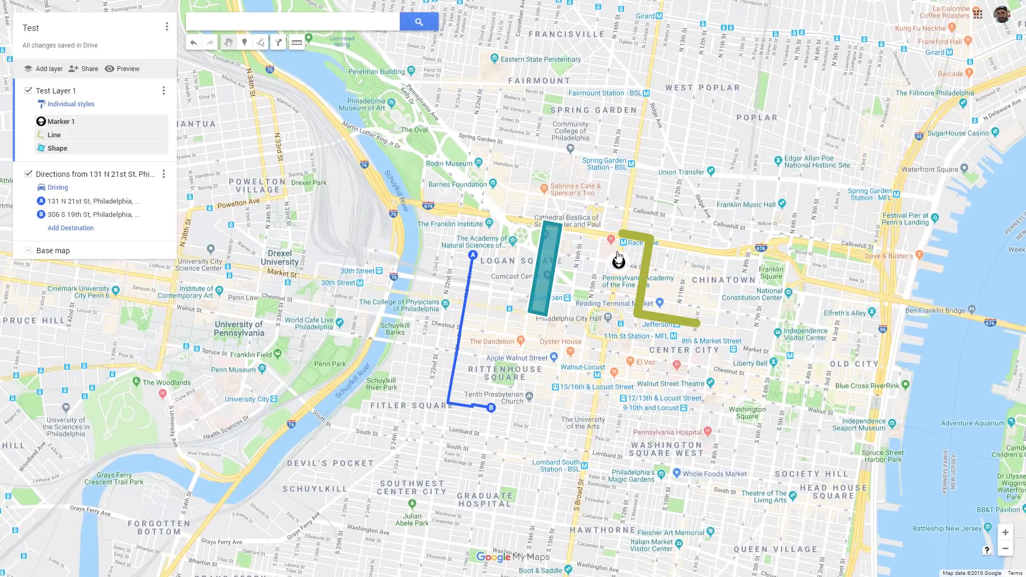
Step: Set the map's link sharing to Public on the web with view-only access for anyone
left_click(90, 73)
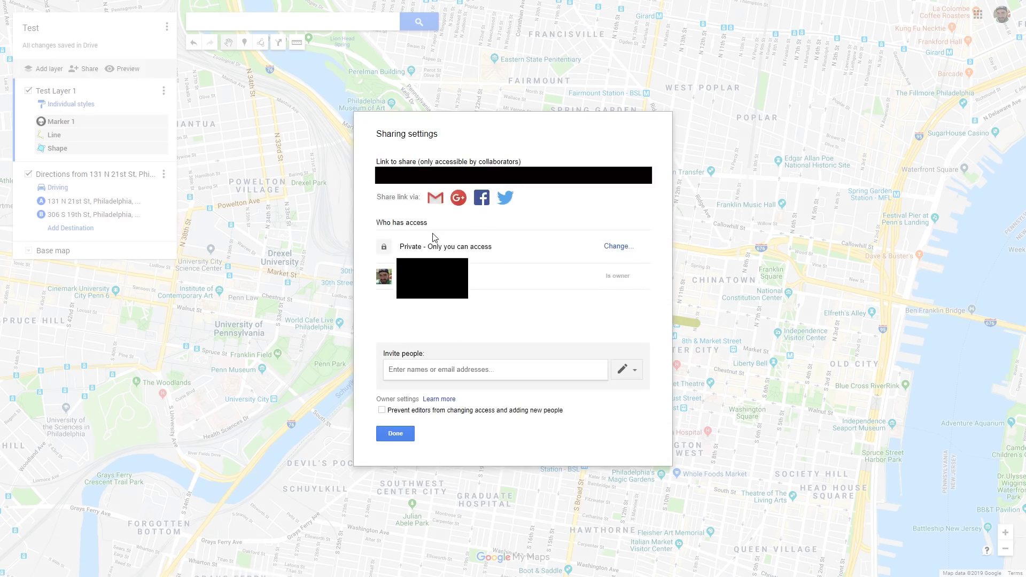
left_click(619, 247)
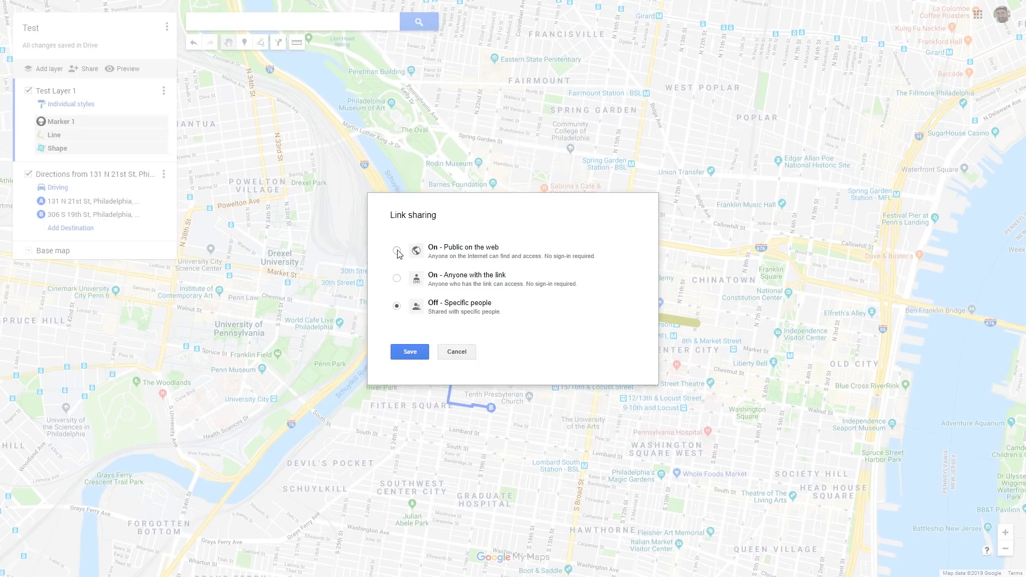
left_click(397, 251)
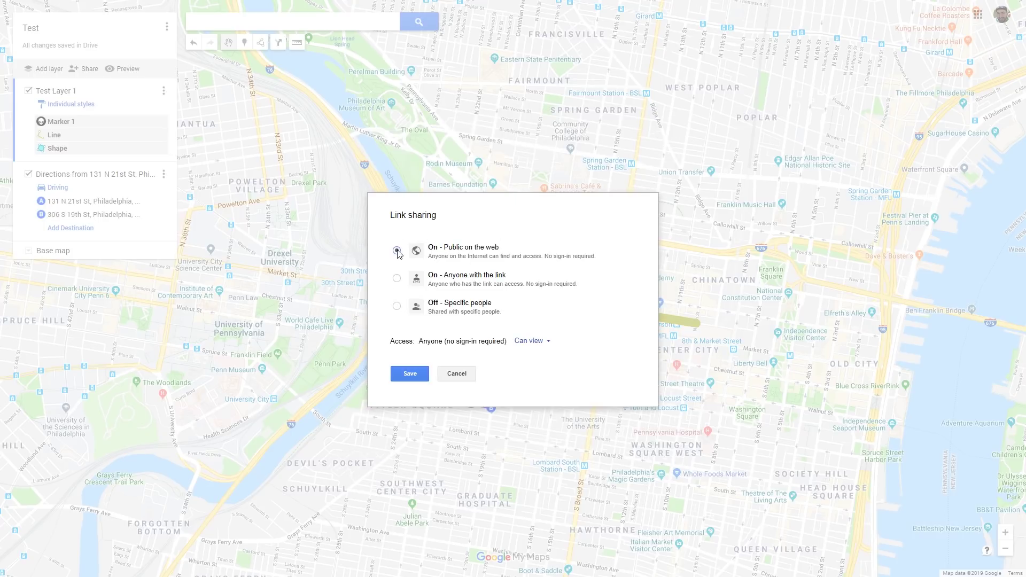
left_click(416, 376)
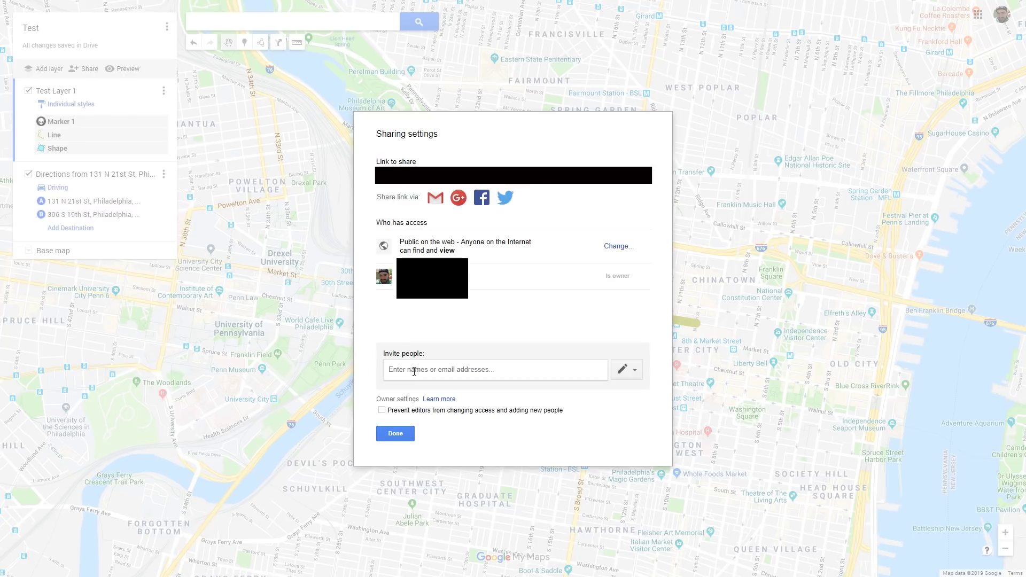
left_click(395, 434)
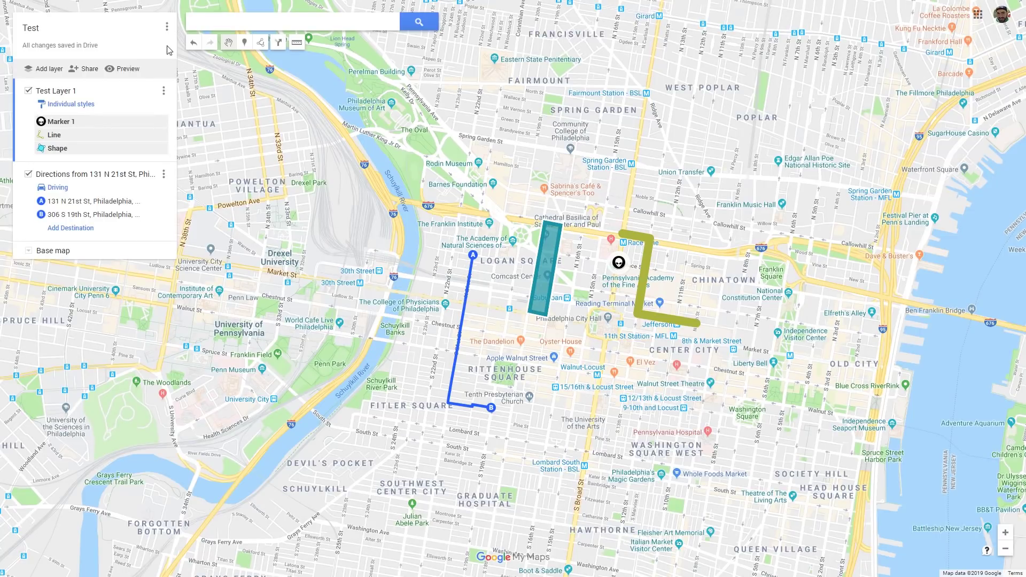
Step: Get the HTML iframe code for embedding the map on a website, and close the embed dialog
left_click(166, 28)
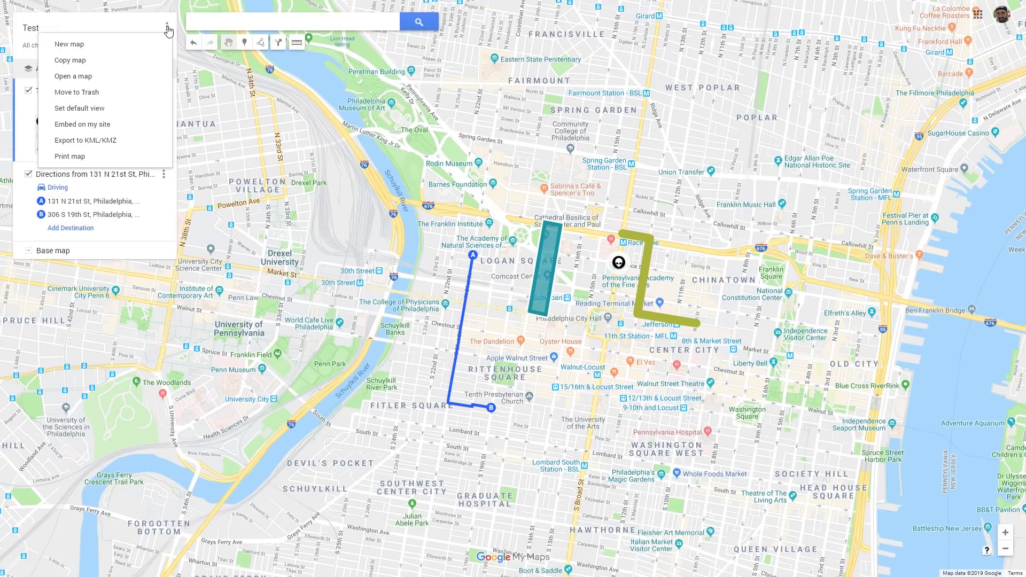
left_click(93, 127)
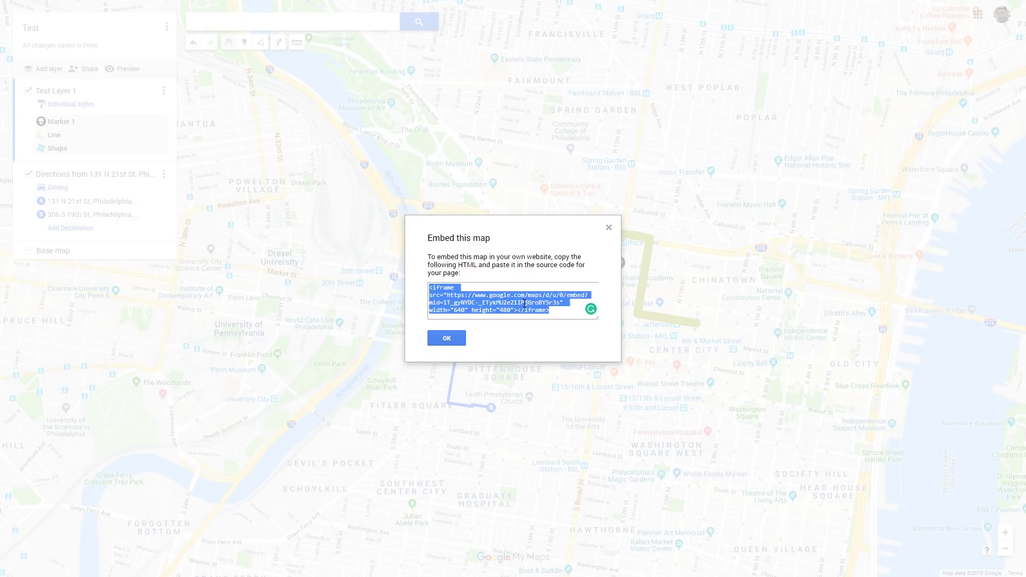
left_click(609, 227)
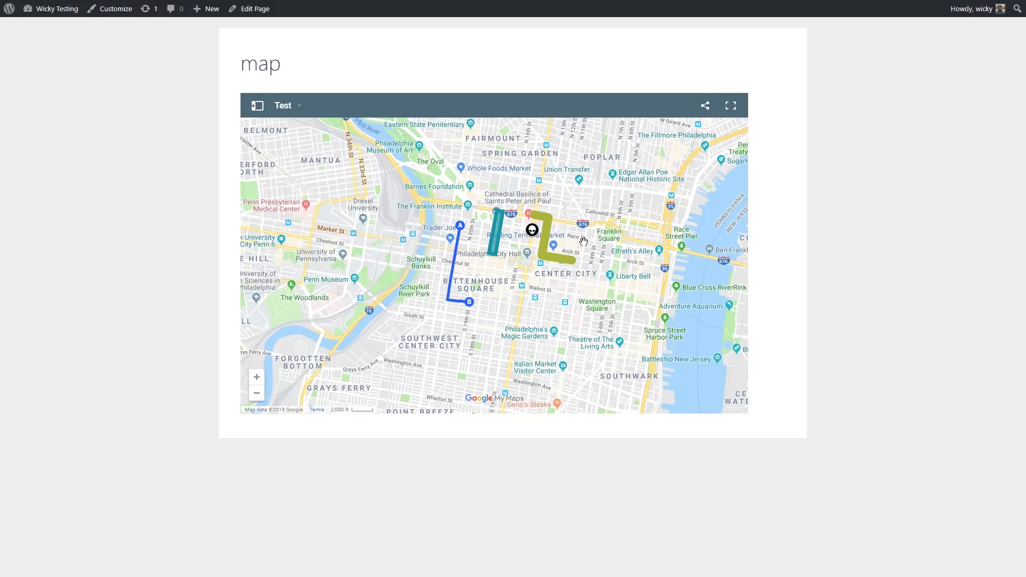
Step: On the WordPress page with the embedded map, check the details of the skull marker, the driving route and the teal shape
left_click(532, 235)
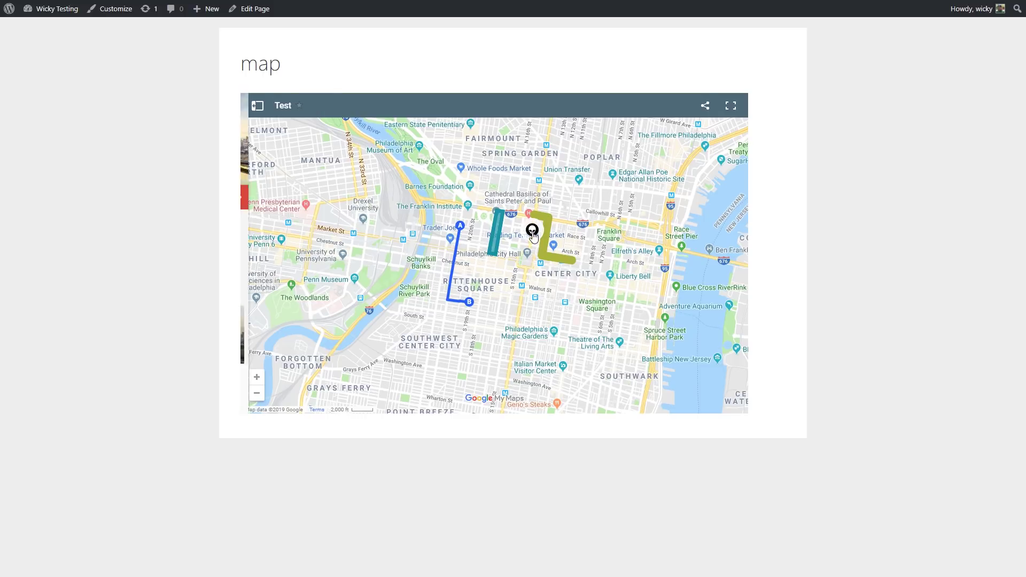
left_click(452, 283)
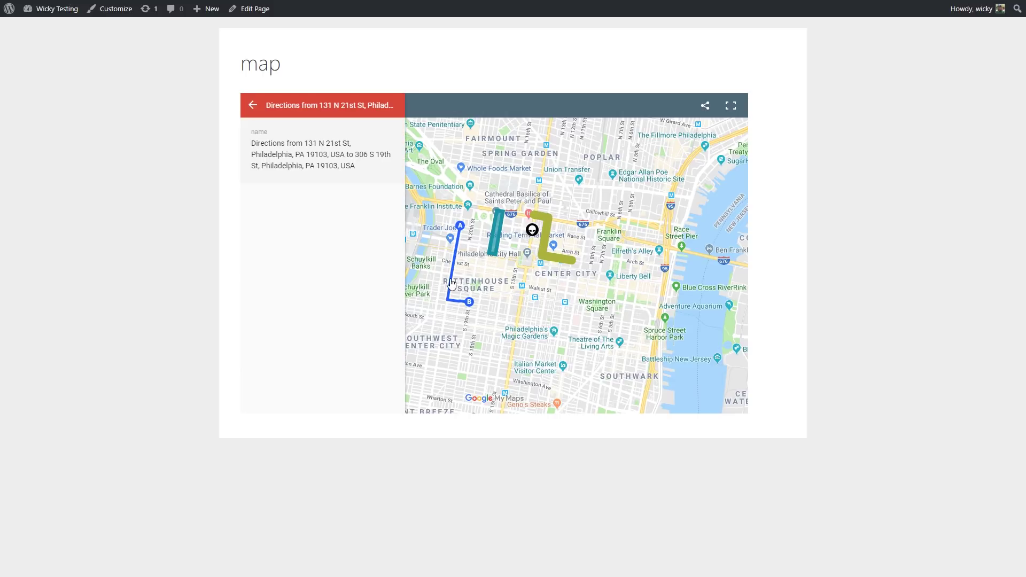
left_click(253, 107)
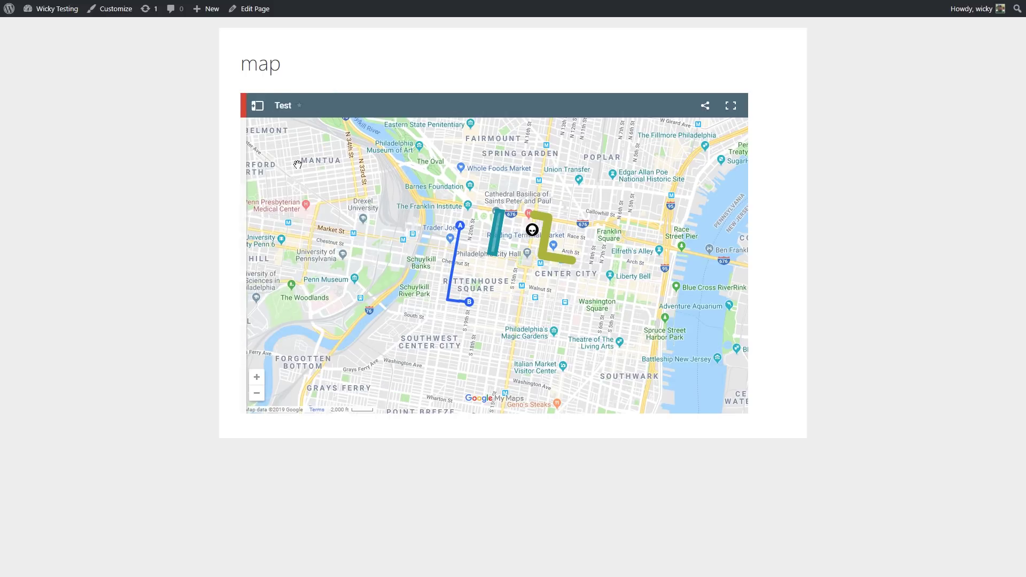
left_click(499, 239)
left_click(253, 198)
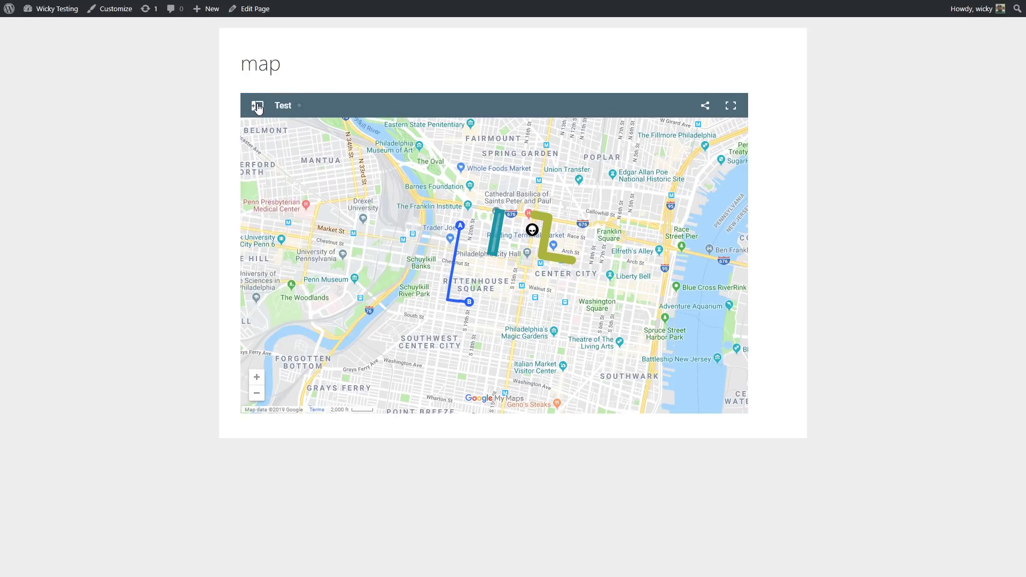
Step: Show the embedded map's layer list and check the details of the route's starting point A
left_click(257, 107)
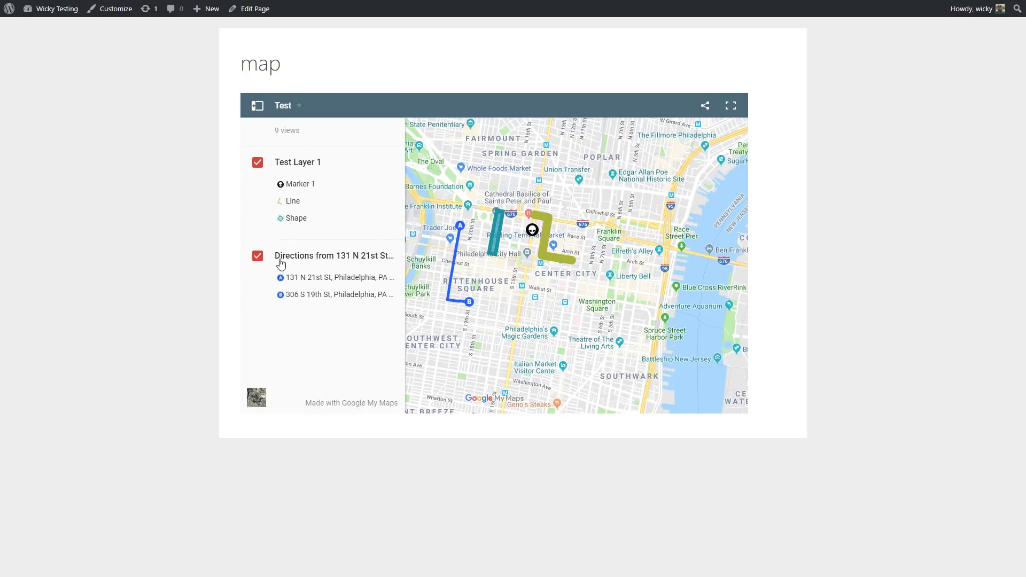
left_click(309, 282)
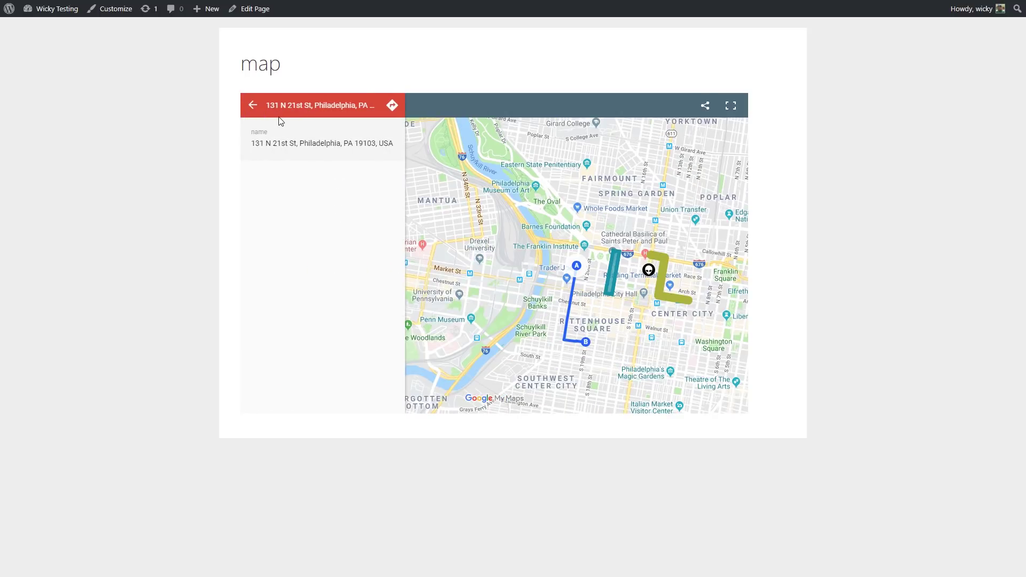
left_click(258, 107)
Step: Toggle the visibility of Test Layer 1 and the directions layer, leave the directions hidden, and open the embedded map in its larger view
left_click(321, 258)
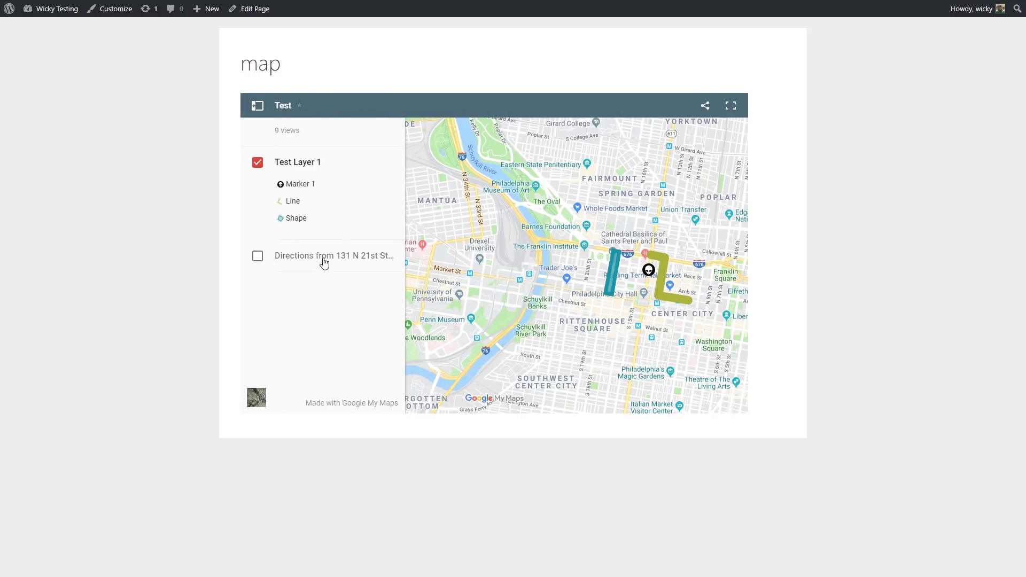
left_click(259, 164)
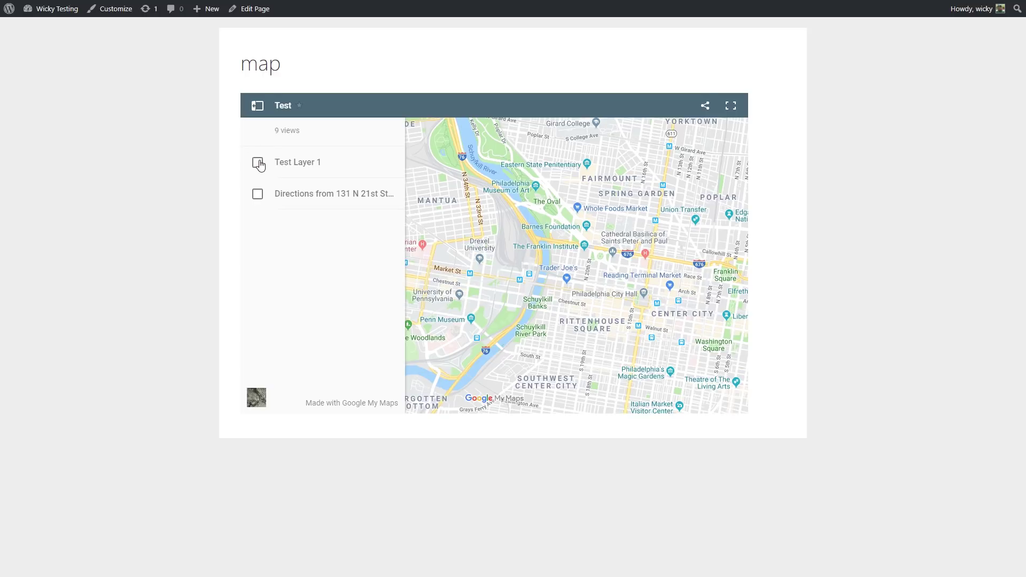
left_click(259, 165)
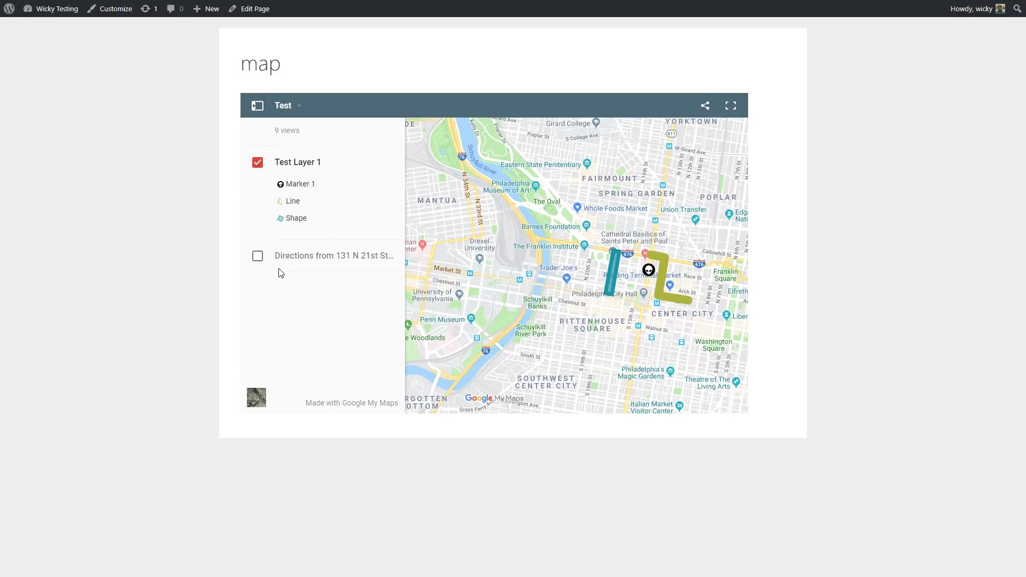
left_click(258, 260)
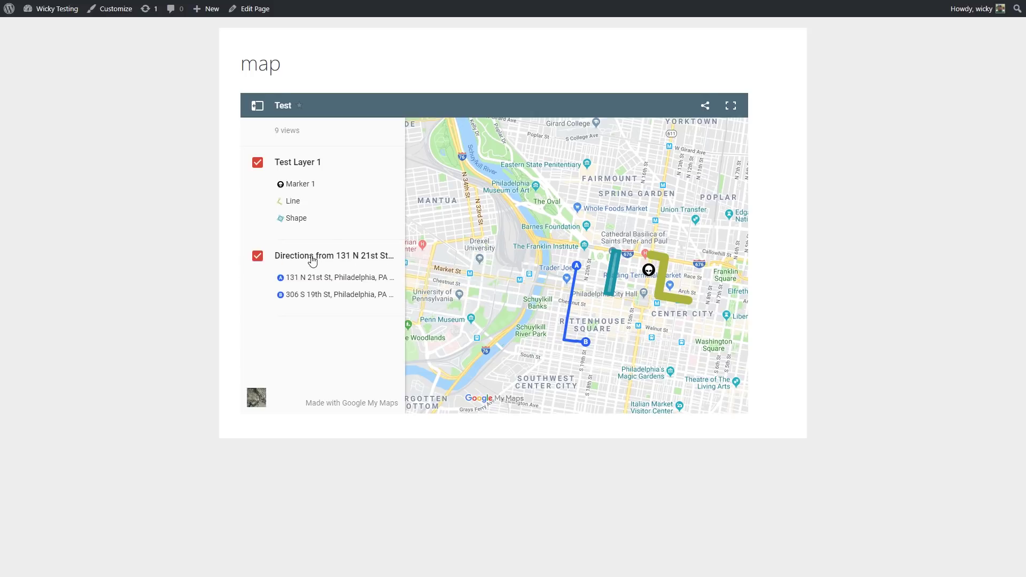
left_click(257, 259)
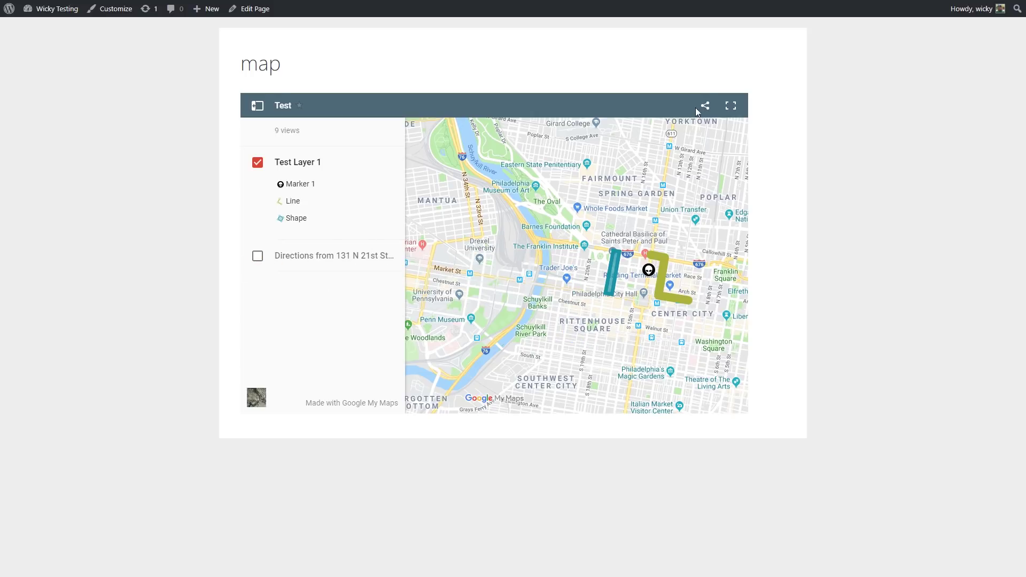
left_click(731, 106)
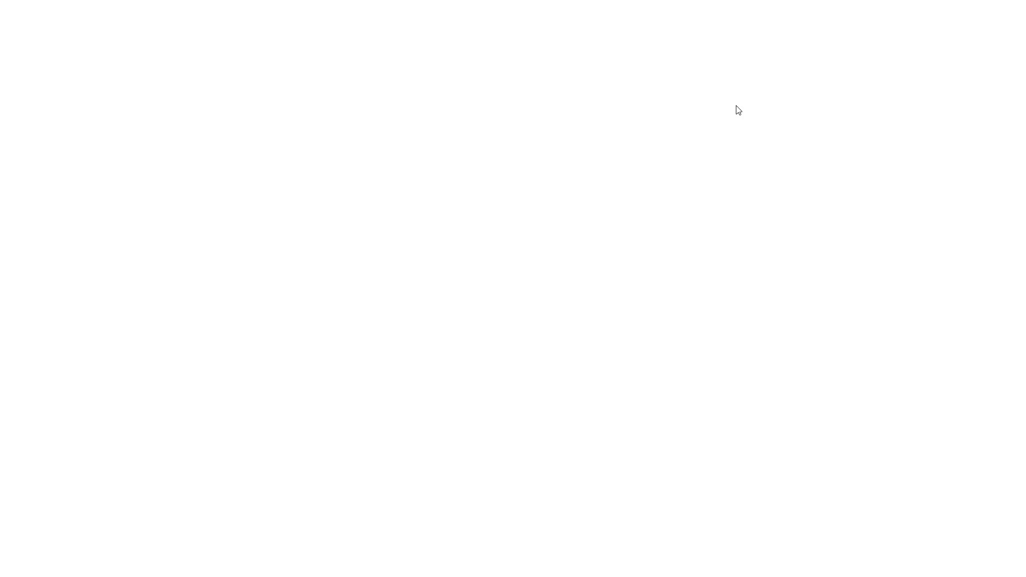